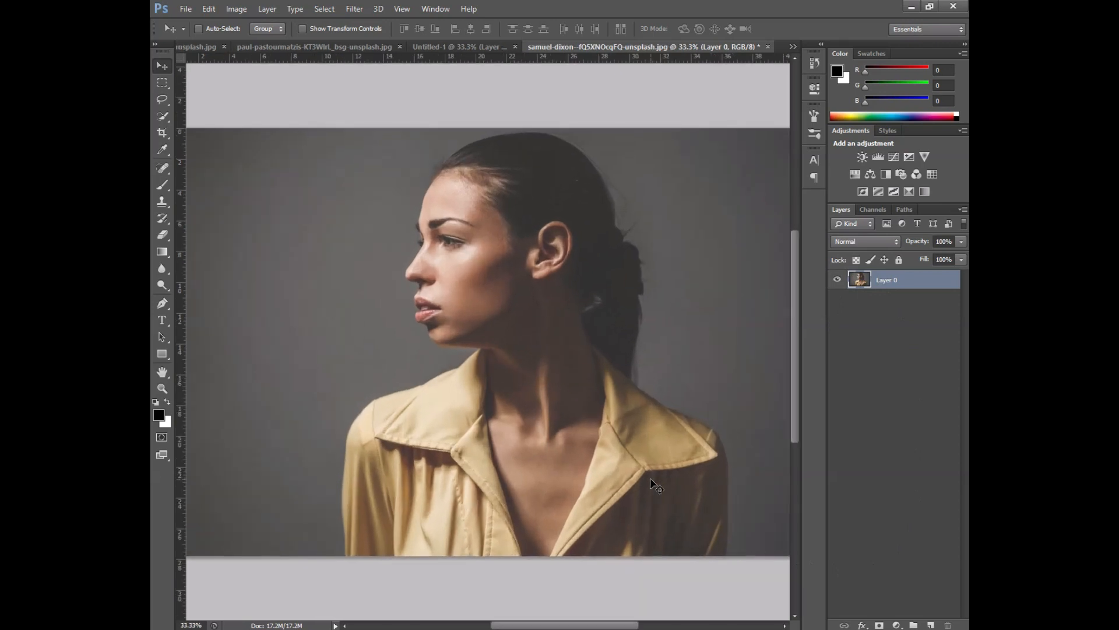
Step: Duplicate Layer 0, hide the original, and select the whole woman on the copy with the Quick Selection tool
key("ctrl+minus")
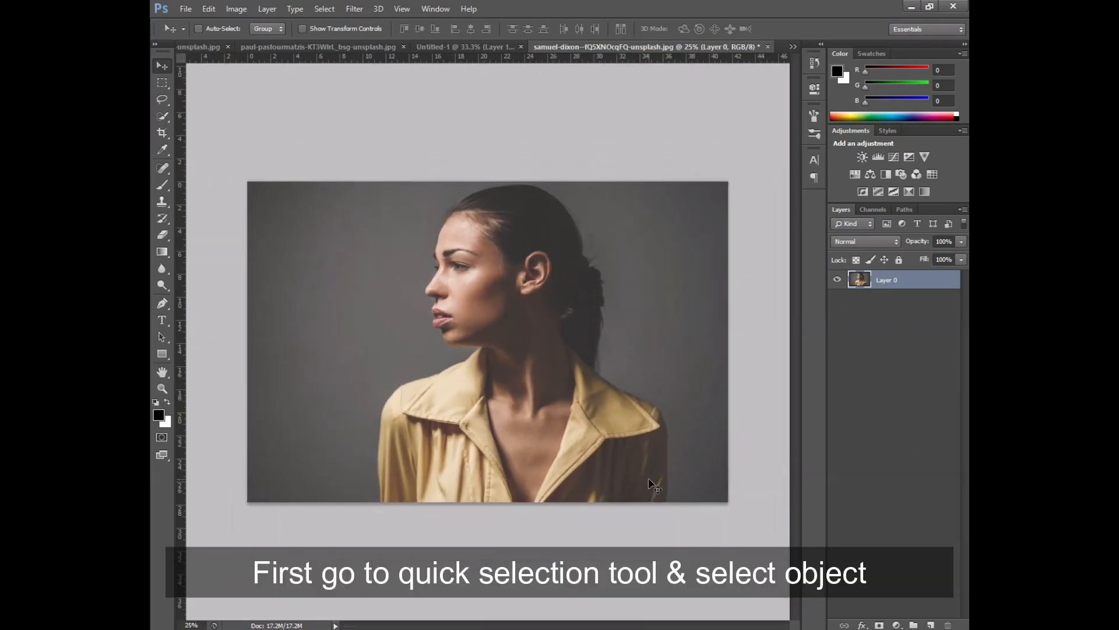
key("ctrl+j")
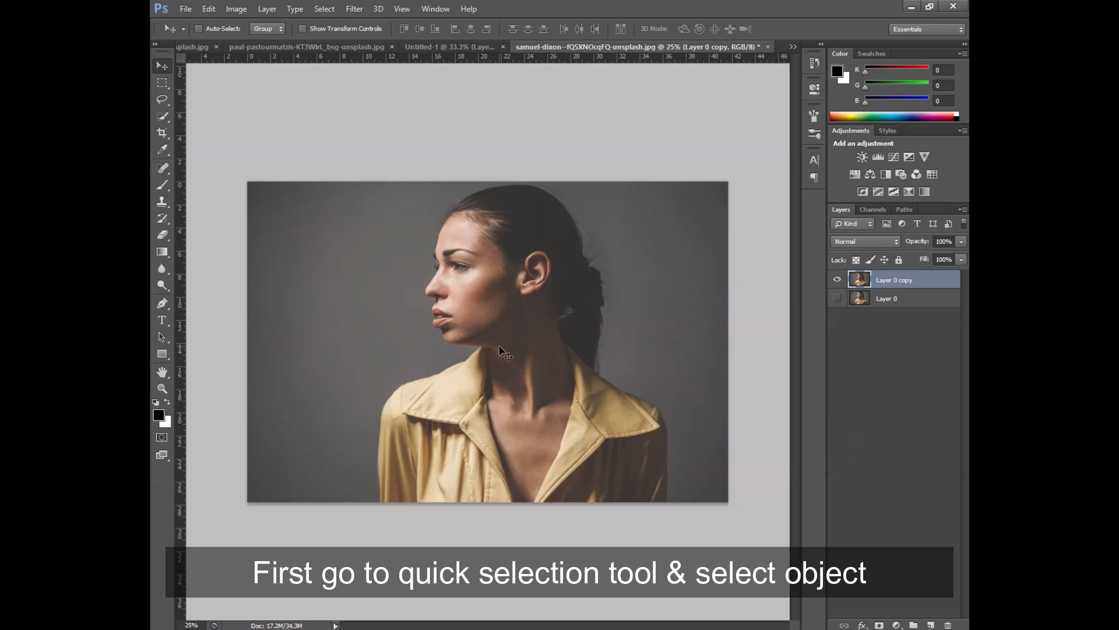
key("ctrl+plus")
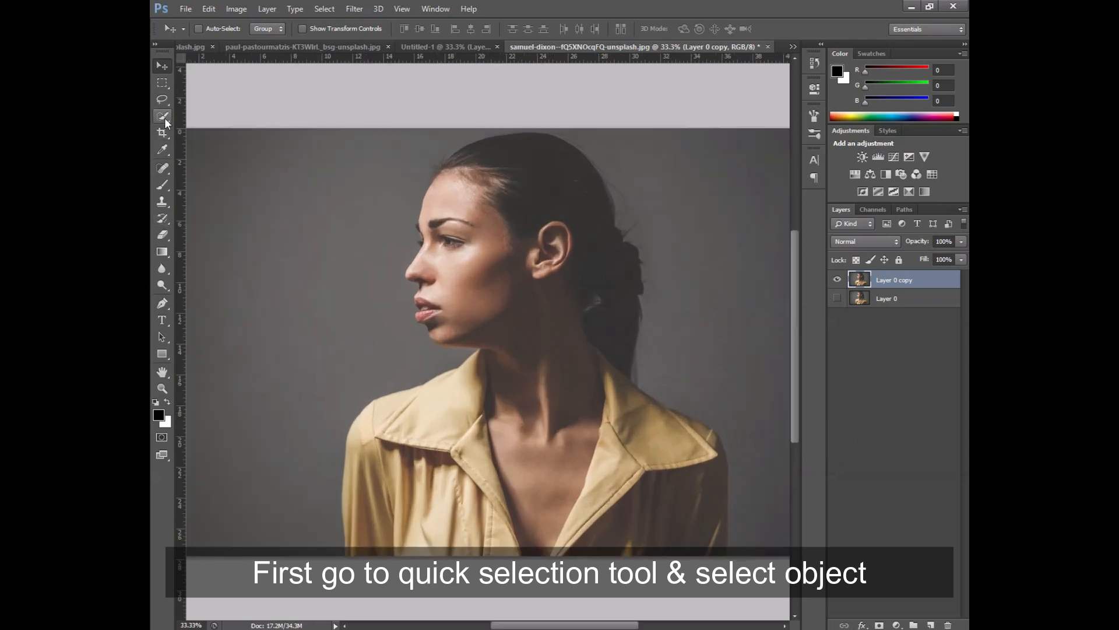
left_click(163, 116)
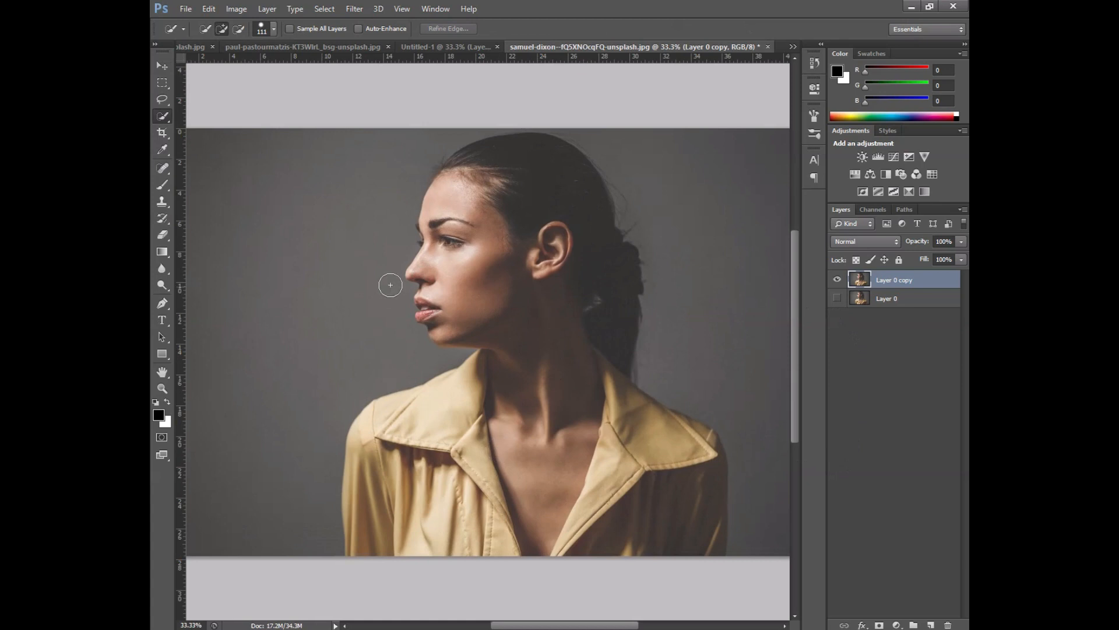
mouse_move(468, 188)
left_mouse_down()
mouse_move(521, 160)
mouse_move(462, 169)
mouse_move(548, 288)
mouse_move(557, 427)
mouse_move(505, 421)
mouse_move(439, 445)
mouse_move(385, 490)
mouse_move(571, 513)
mouse_move(724, 269)
mouse_move(737, 359)
mouse_move(703, 441)
mouse_move(688, 432)
mouse_move(733, 473)
mouse_move(708, 455)
mouse_move(710, 543)
mouse_move(647, 366)
left_mouse_up()
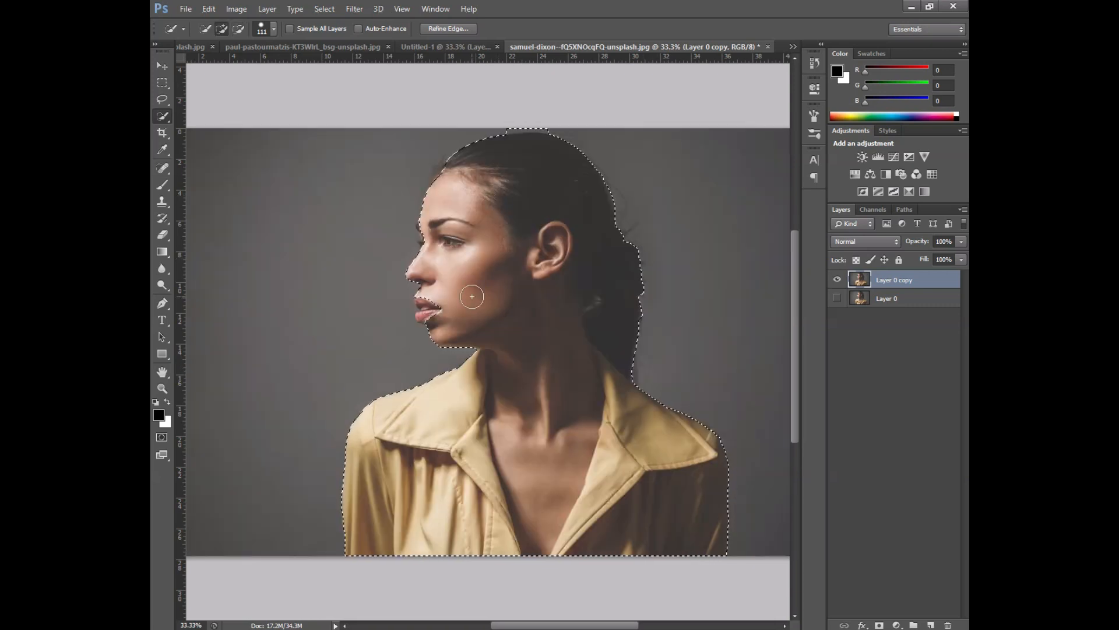
mouse_move(430, 306)
left_mouse_down()
mouse_move(437, 320)
mouse_move(451, 310)
mouse_move(446, 319)
left_mouse_up()
Step: Refine the selection edge by brushing along the woman's hair from the ponytail over the crown to the forehead, outputting to Selection
left_click(448, 28)
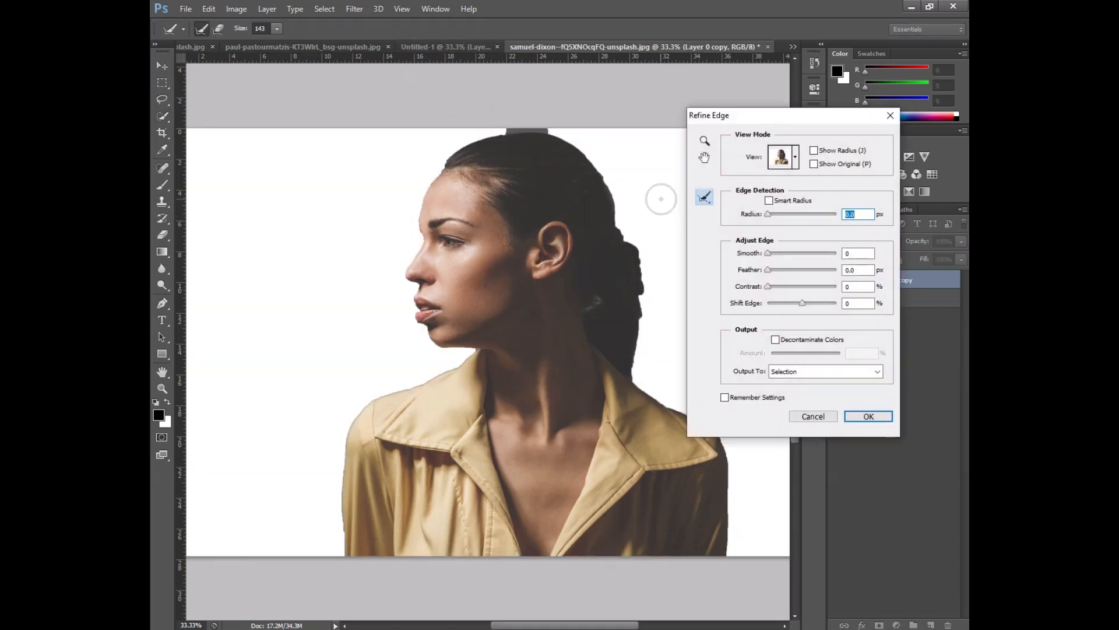
key("ctrl+plus")
key("ctrl+plus")
left_click_drag(595, 252, 377, 344)
mouse_move(519, 374)
left_mouse_down()
mouse_move(526, 381)
mouse_move(515, 382)
left_mouse_up()
mouse_move(502, 499)
left_mouse_down()
mouse_move(482, 514)
mouse_move(510, 331)
mouse_move(493, 382)
mouse_move(474, 239)
mouse_move(441, 221)
mouse_move(442, 170)
mouse_move(425, 117)
left_mouse_up()
left_click_drag(499, 183, 570, 384)
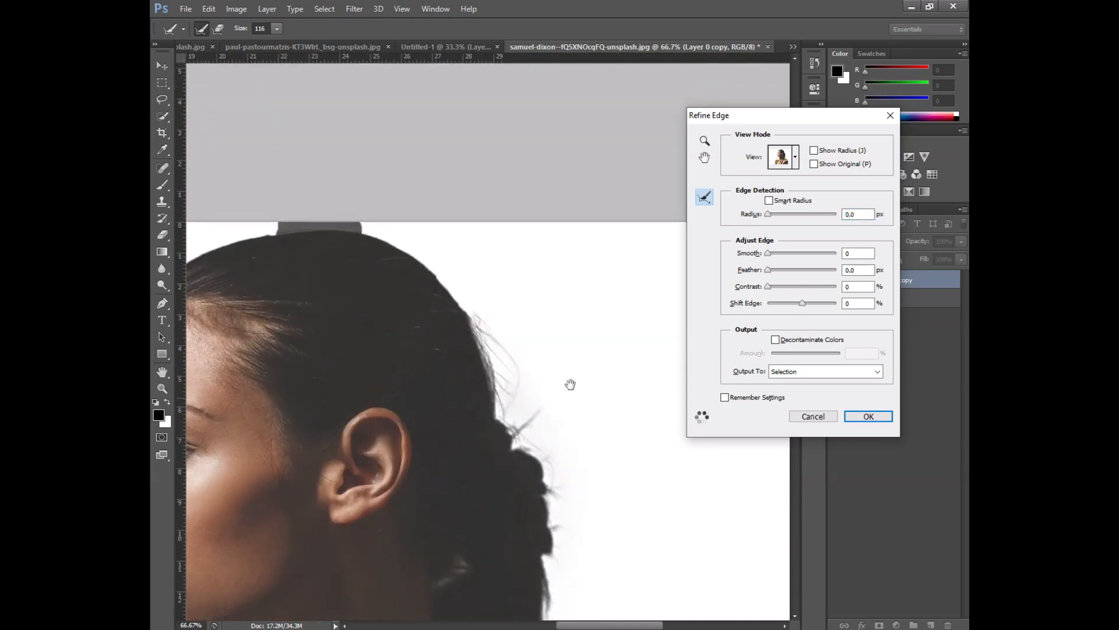
mouse_move(449, 287)
left_mouse_down()
mouse_move(353, 229)
mouse_move(450, 299)
left_mouse_up()
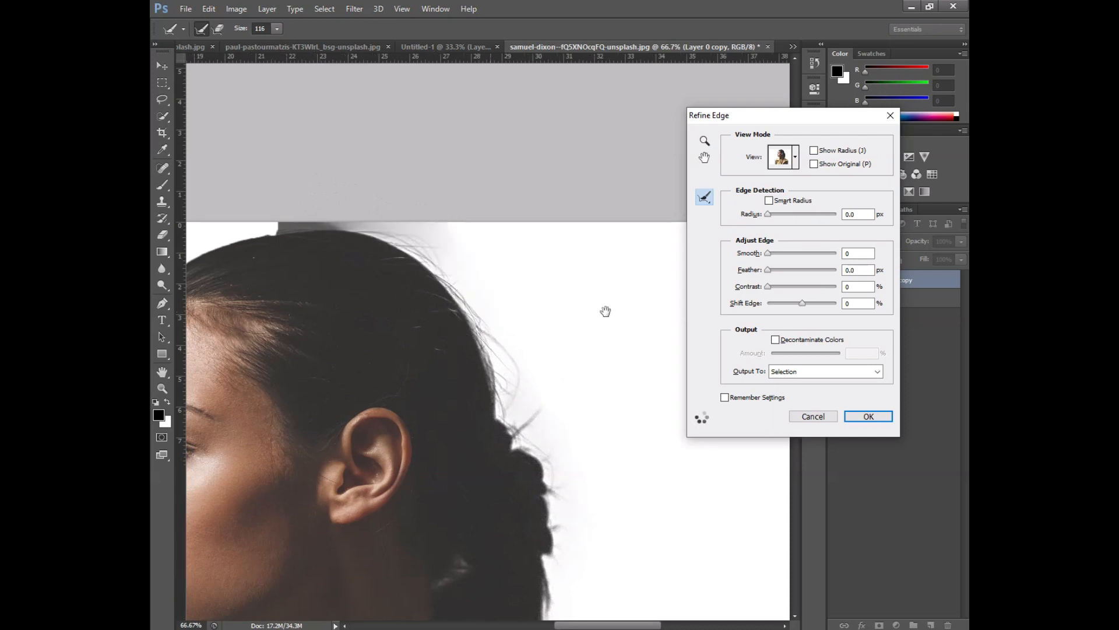
left_click_drag(529, 311, 676, 311)
mouse_move(512, 200)
left_mouse_down()
mouse_move(380, 208)
mouse_move(280, 268)
mouse_move(284, 312)
mouse_move(256, 350)
mouse_move(261, 277)
left_mouse_up()
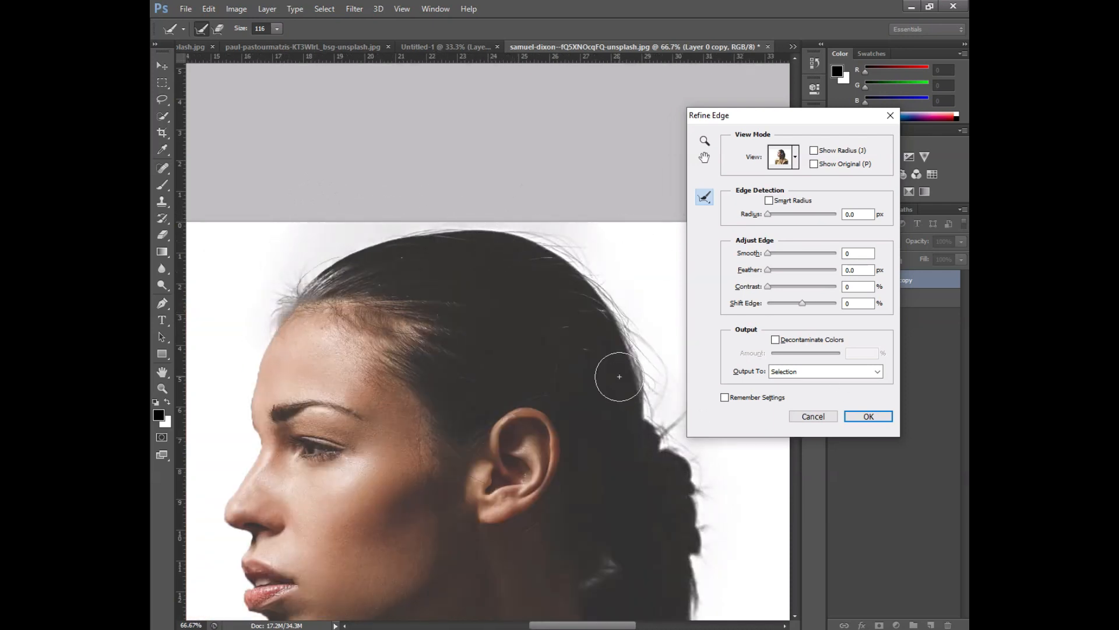
key("ctrl+minus")
key("ctrl+minus")
key("ctrl+minus")
key("ctrl+minus")
left_click(868, 416)
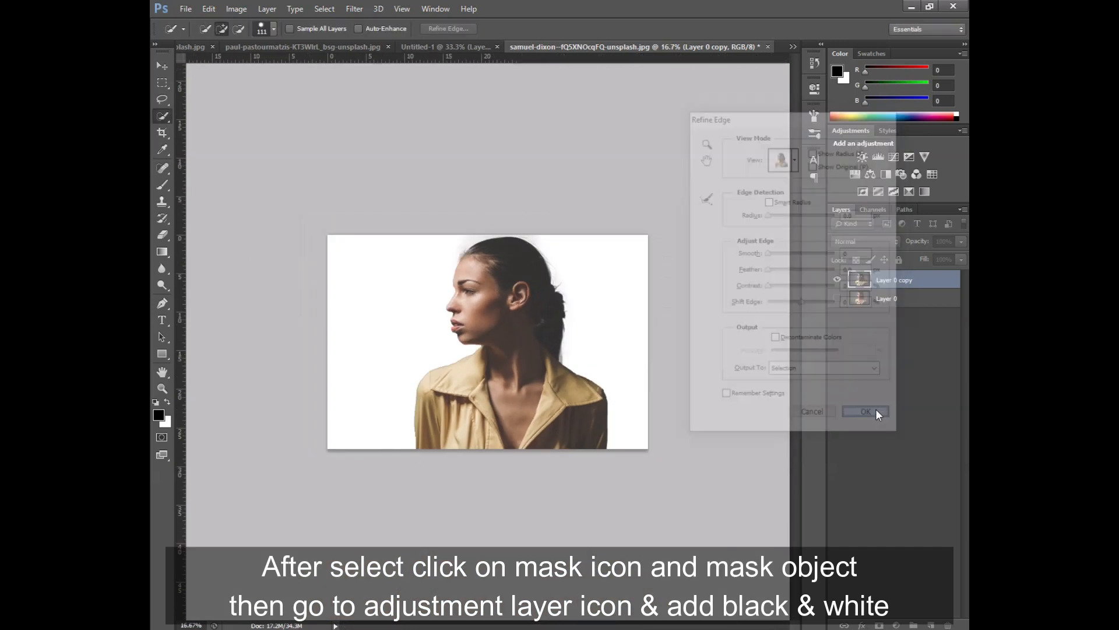
Step: Mask Layer 0 copy with the refined selection and add a Black & White adjustment layer with default settings above it
left_click(879, 625)
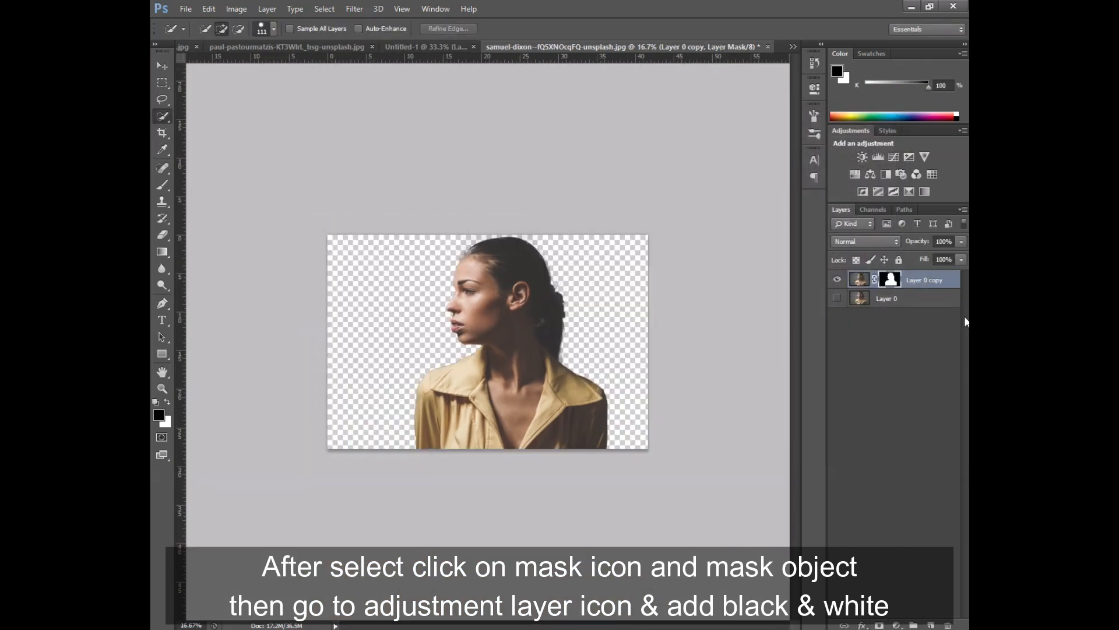
left_click(897, 625)
left_click(907, 569)
left_click(896, 625)
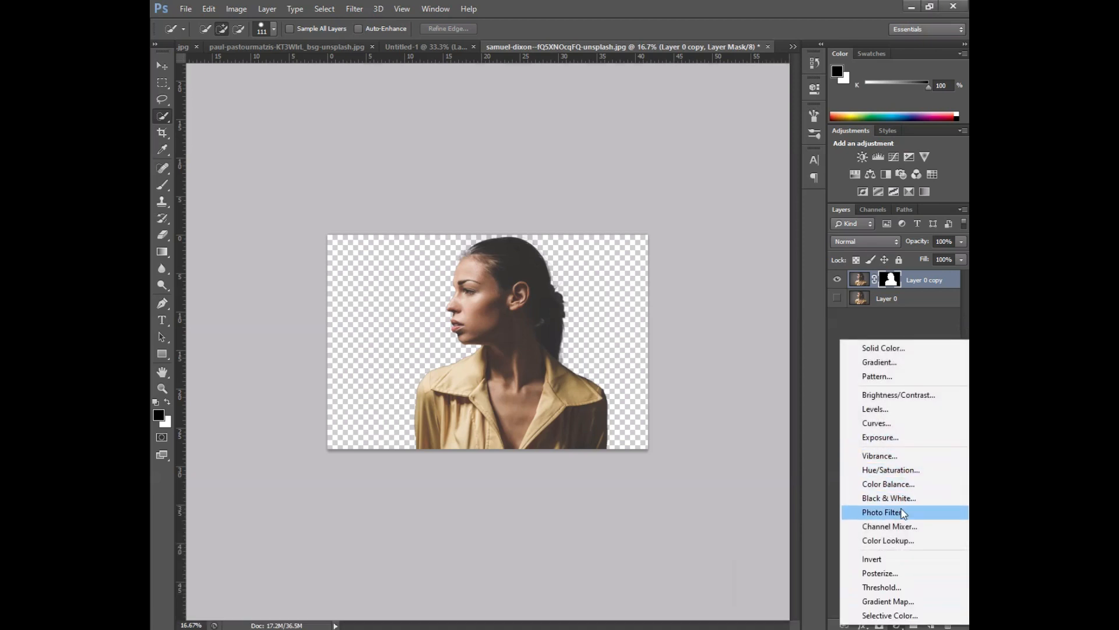
left_click(901, 498)
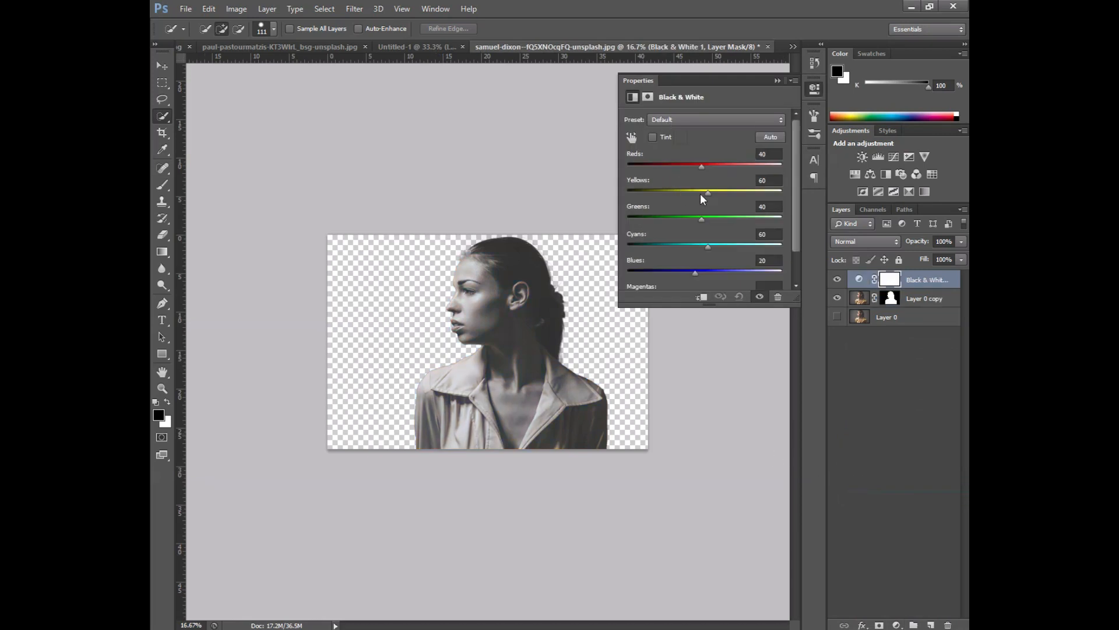
left_click(777, 82)
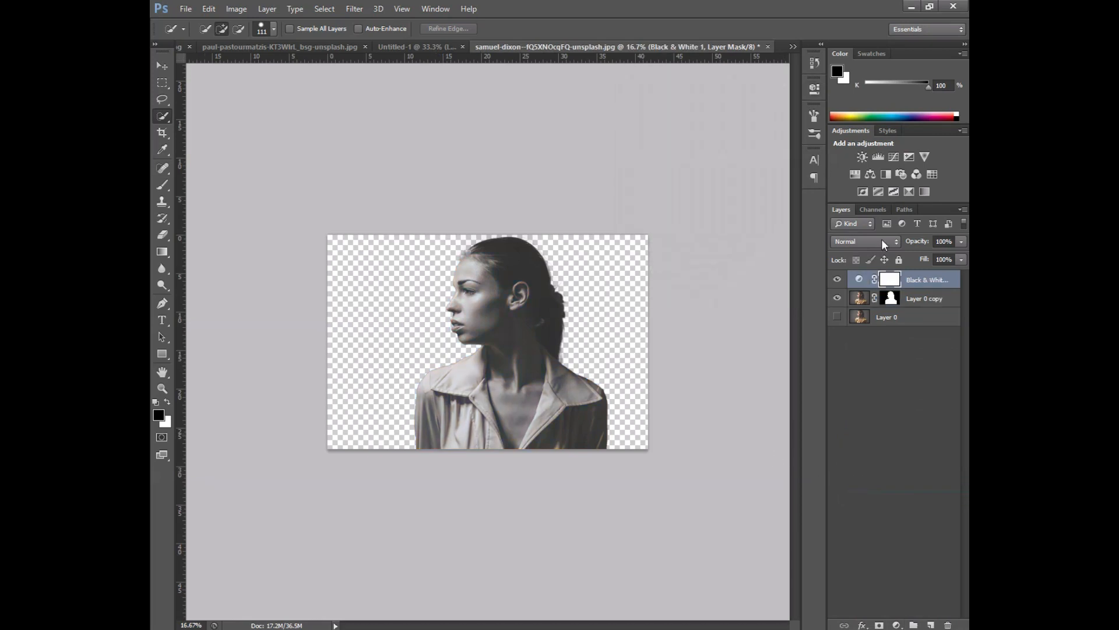
Step: Convert the Black & White adjustment and the masked Layer 0 copy together into one smart object
left_click(924, 297, "shift")
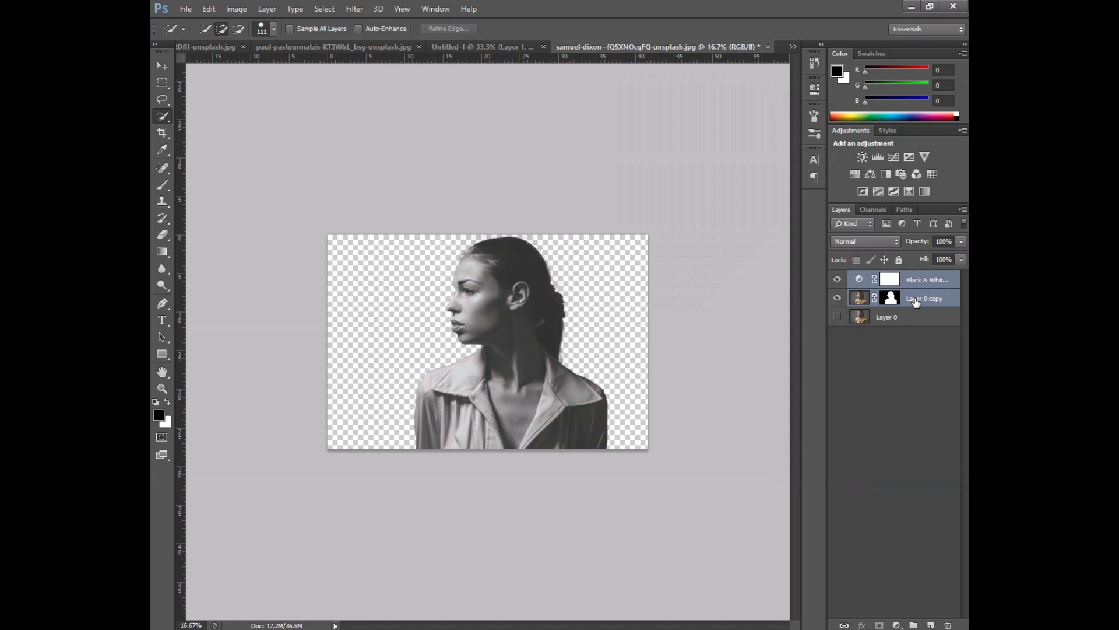
right_click(916, 300)
left_click(786, 221)
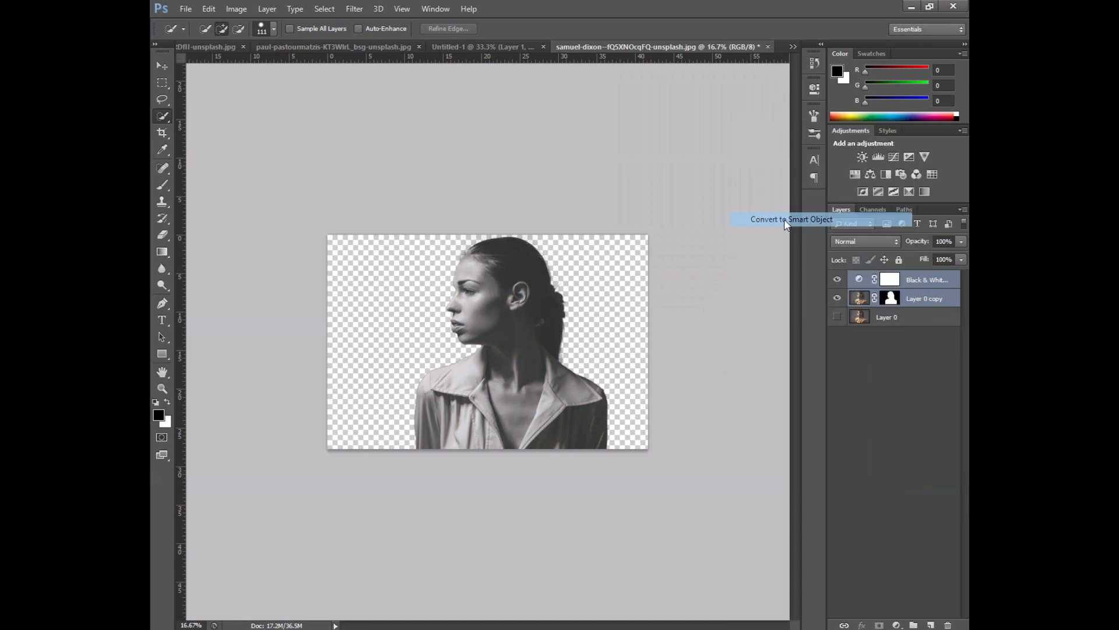
Step: Duplicate the Black & White 1 smart object and rasterize the duplicate
key("ctrl+j")
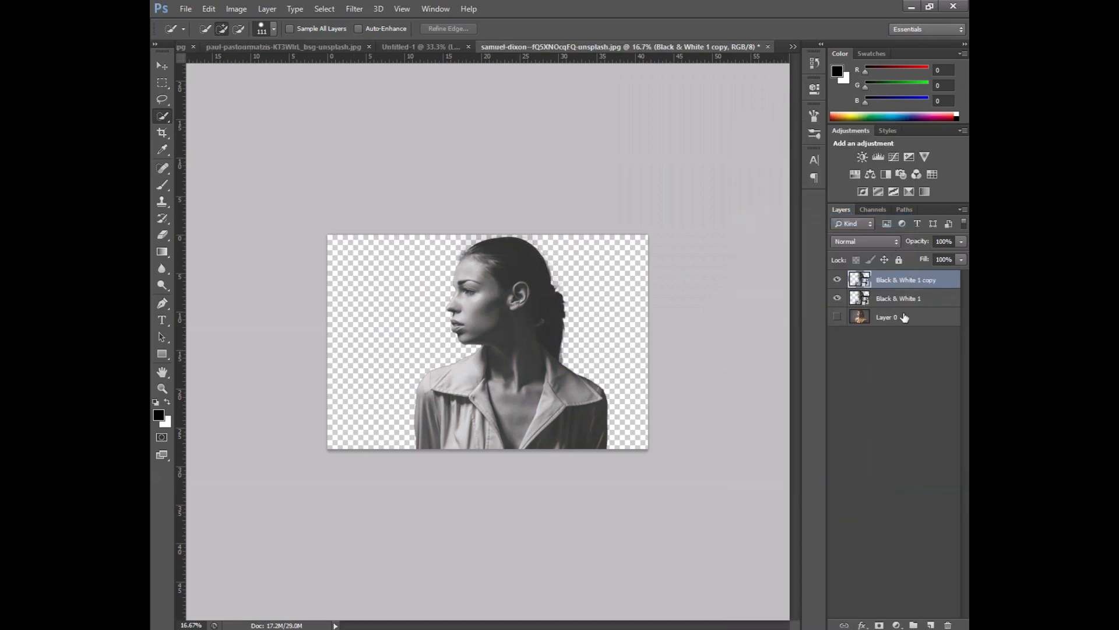
right_click(901, 284)
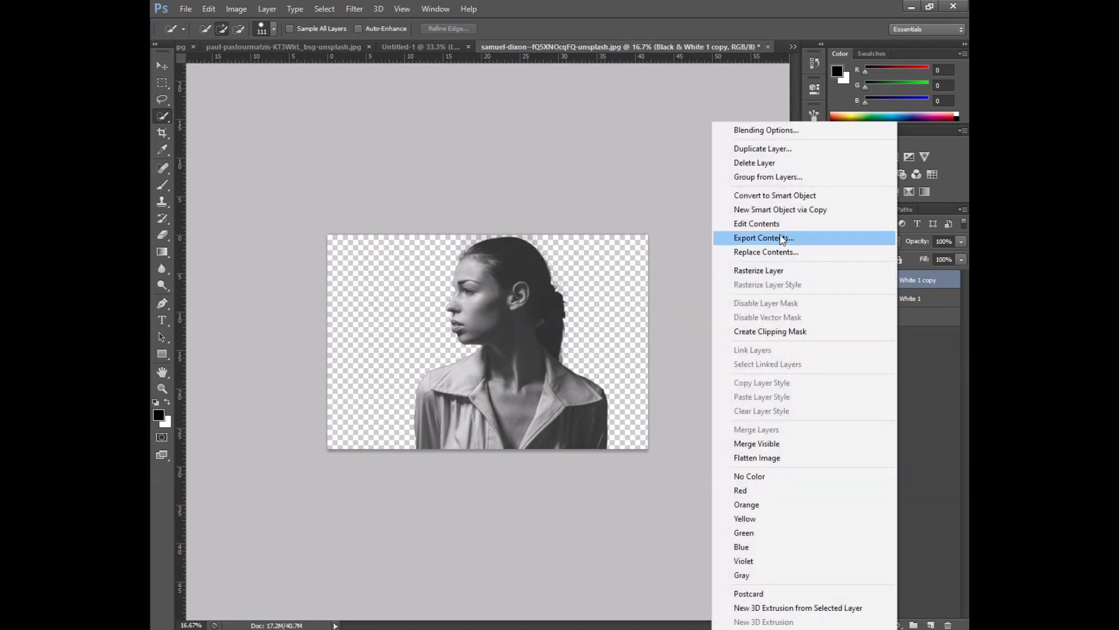
left_click(785, 267)
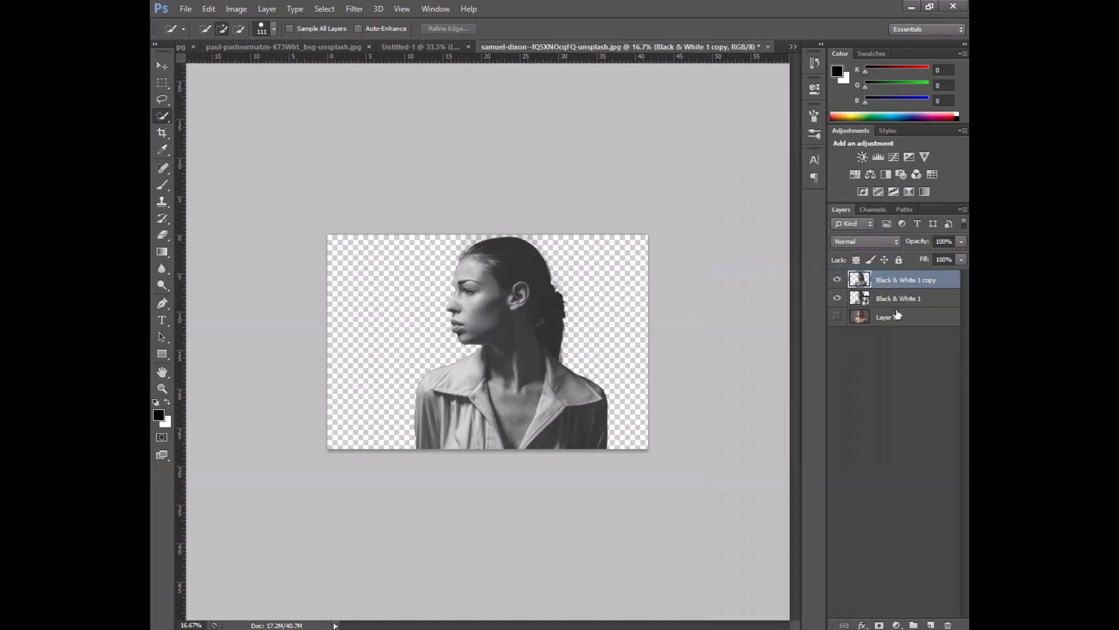
Step: Add a black layer mask to the rasterized copy, load the woman's outline as a selection, and deselect it
left_click(881, 625)
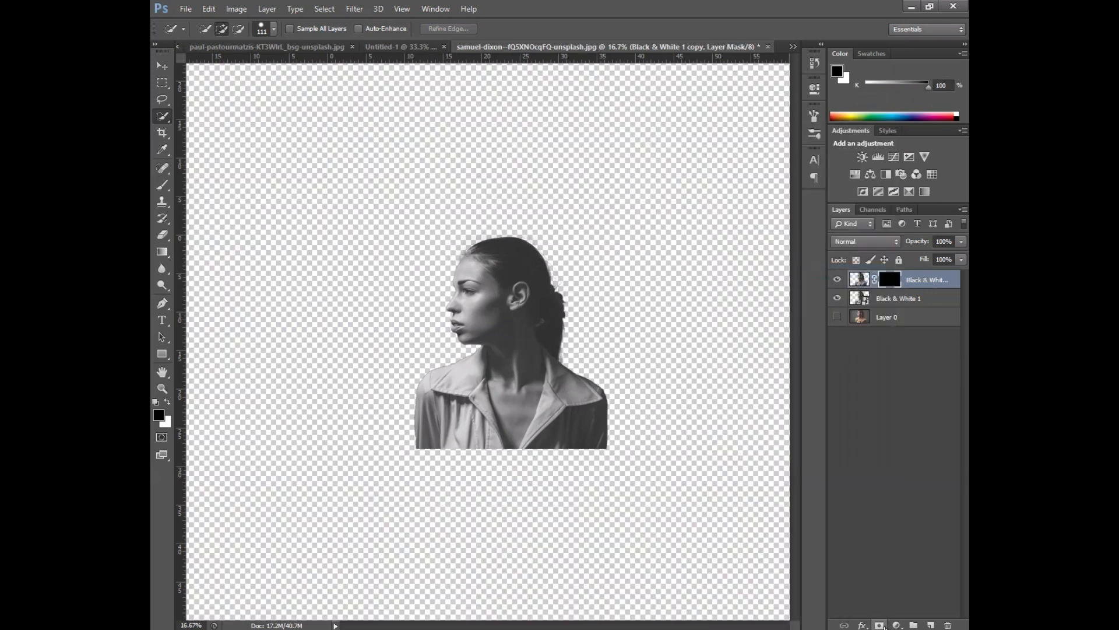
left_click(859, 283, "ctrl")
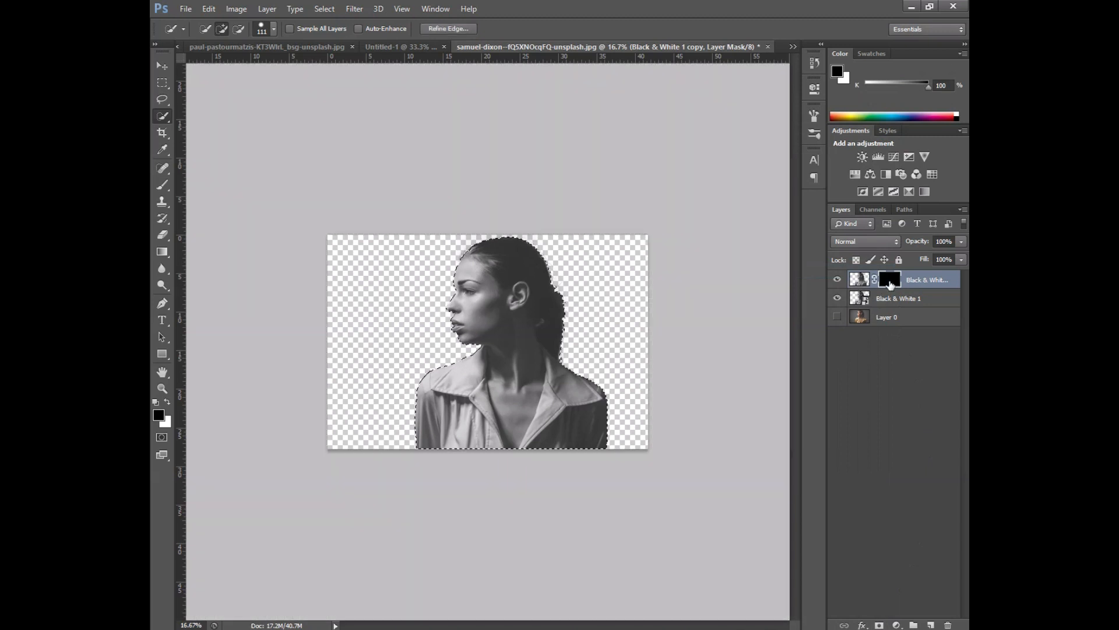
key("ctrl+d")
Step: Add a Gradient Fill layer and set the opacity of the gradient's transparent end stop to 100%
left_click(898, 624)
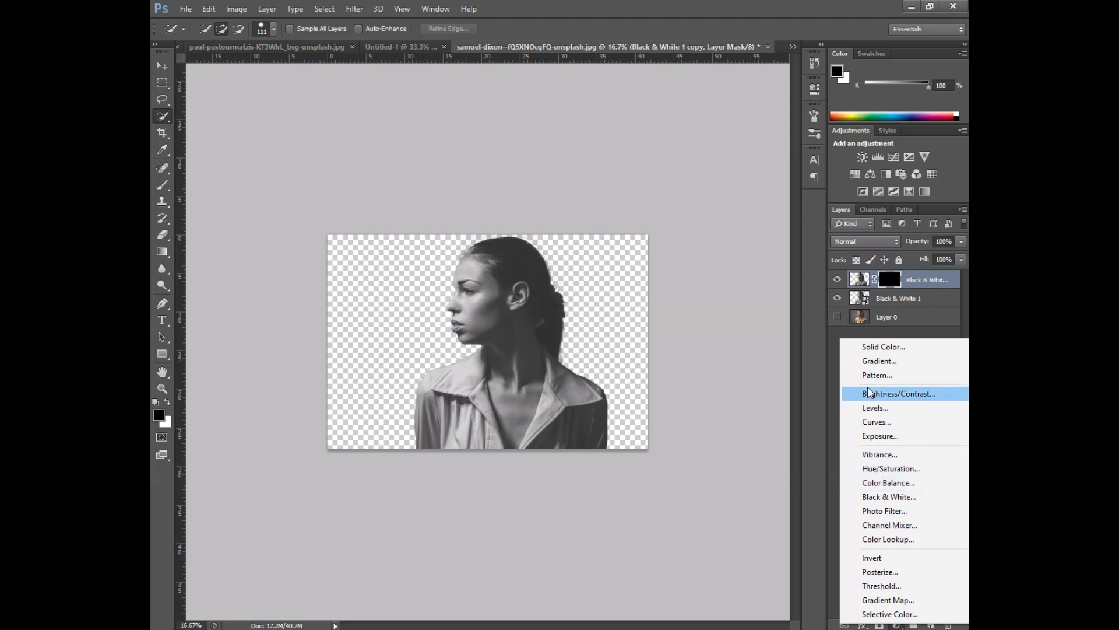
left_click(873, 361)
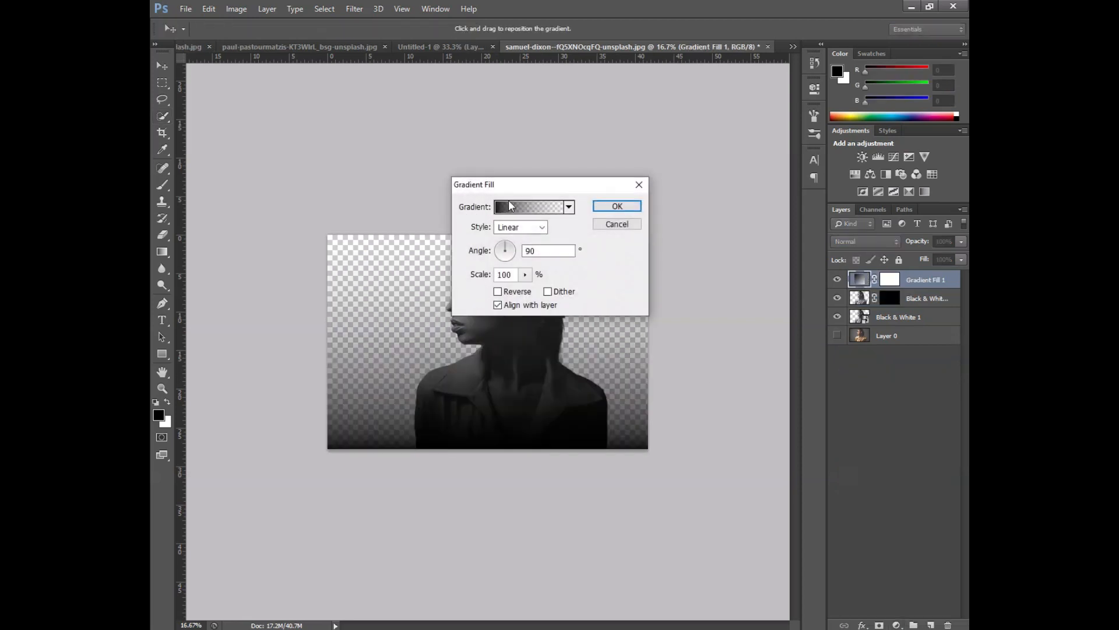
left_click(534, 209)
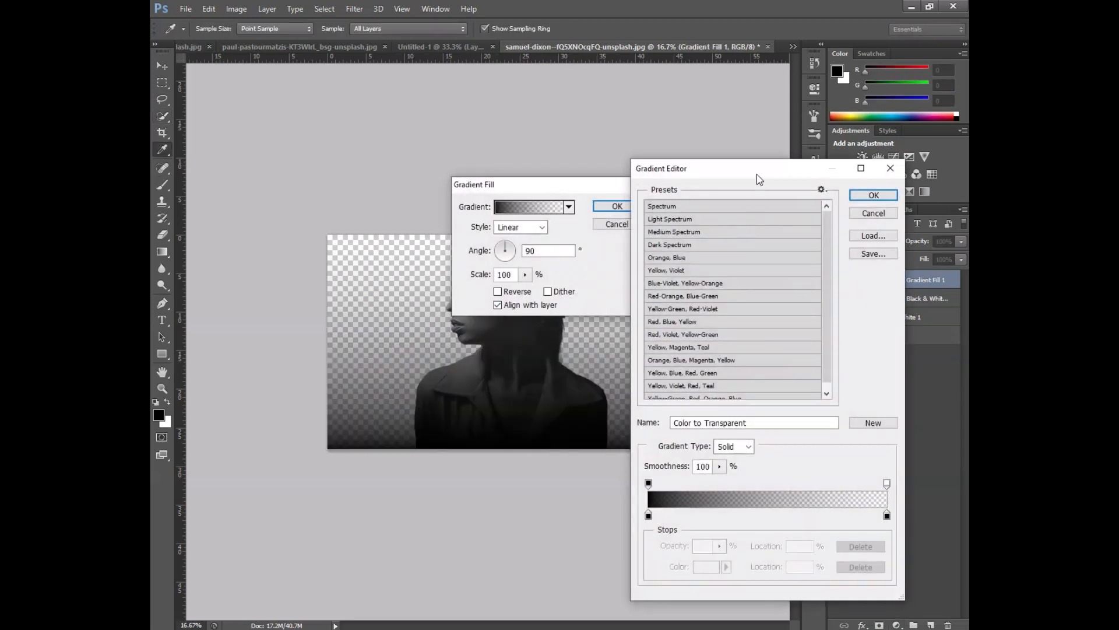
left_click_drag(759, 179, 632, 81)
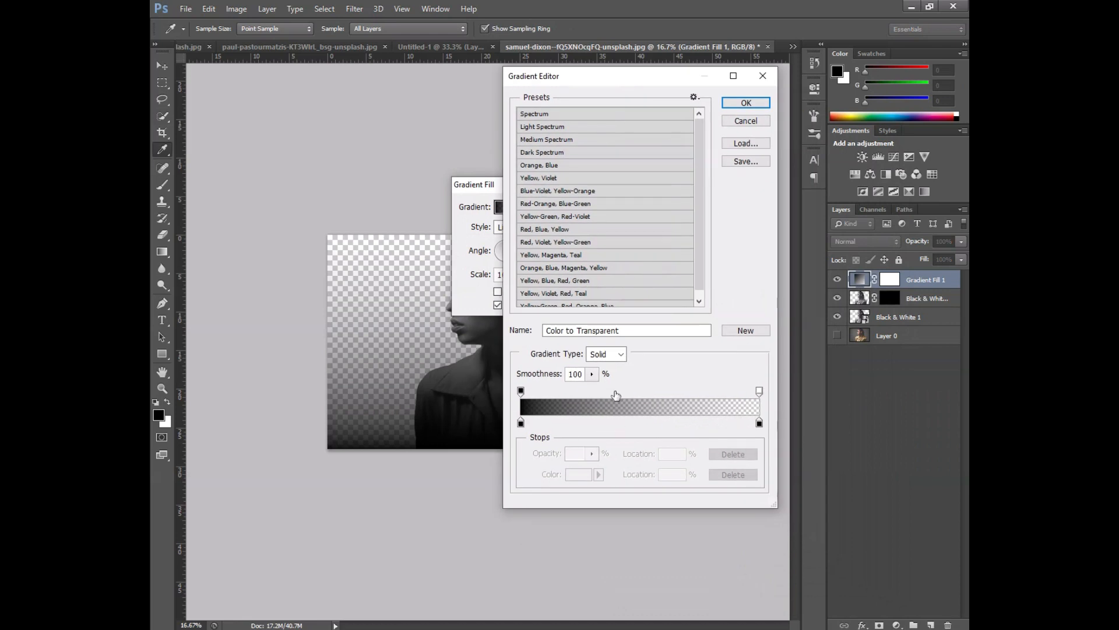
left_click(759, 393)
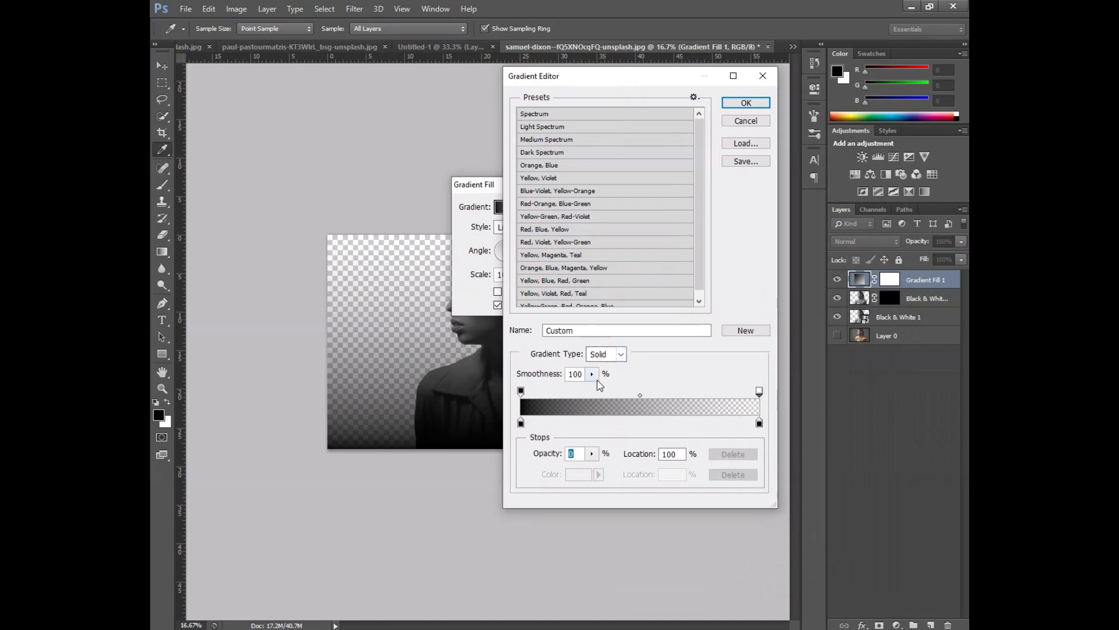
left_click(592, 454)
left_click_drag(601, 469, 690, 468)
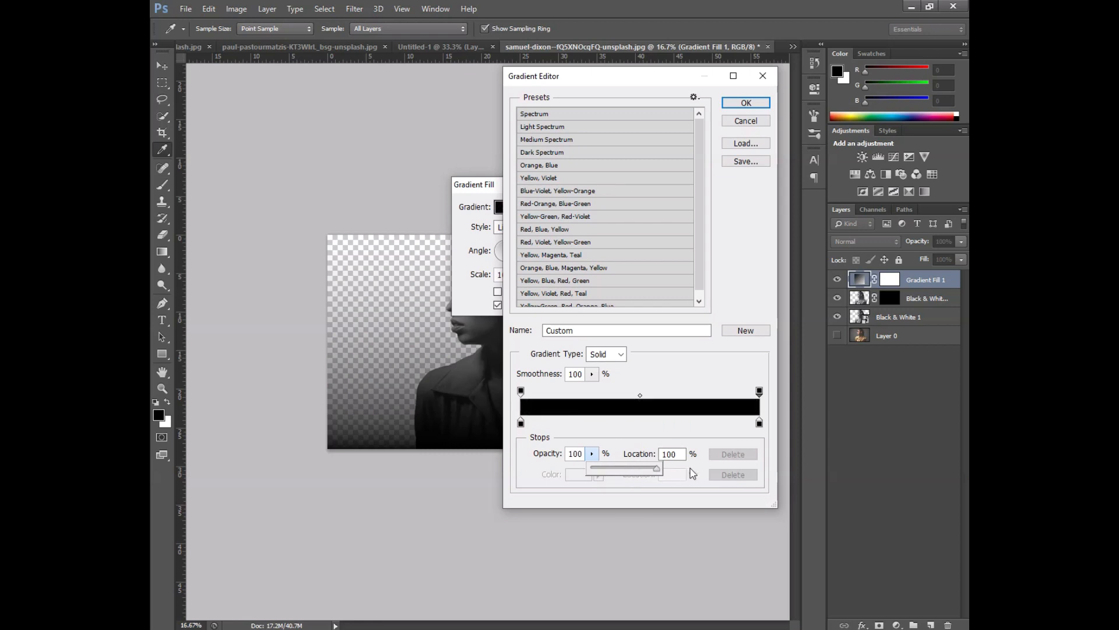
left_click(716, 383)
Step: Set the gradient's end colour stop to white (ffffff) and accept the edited black-to-white gradient
double_click(759, 424)
left_click_drag(452, 455, 446, 452)
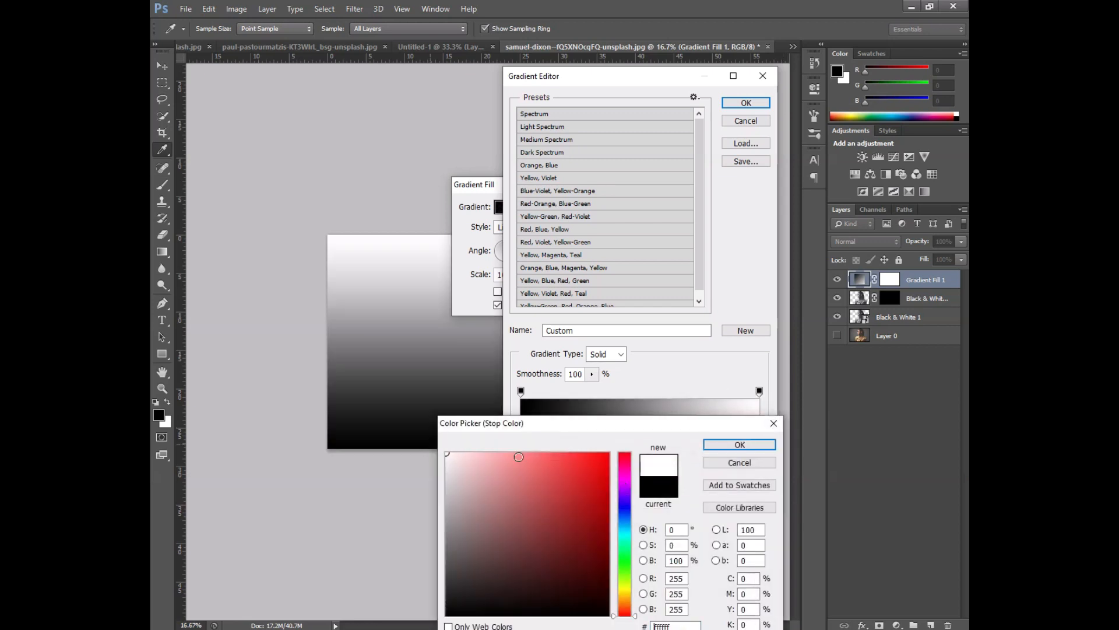
left_click(731, 445)
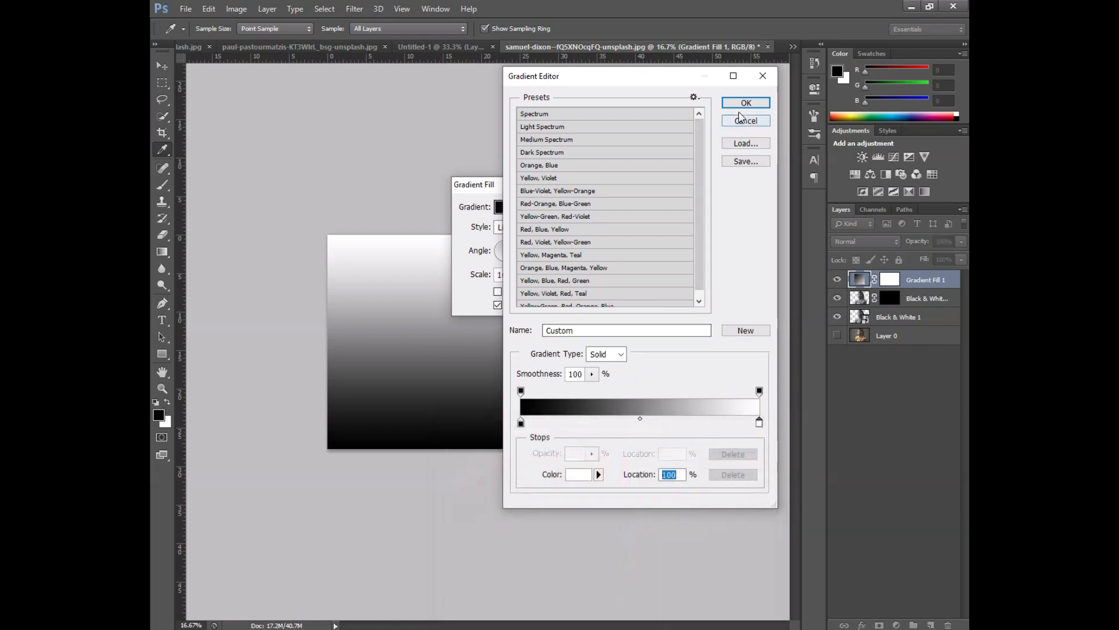
left_click(746, 103)
Step: Change the gradient fill's style to Radial and reverse its colours
left_click(521, 227)
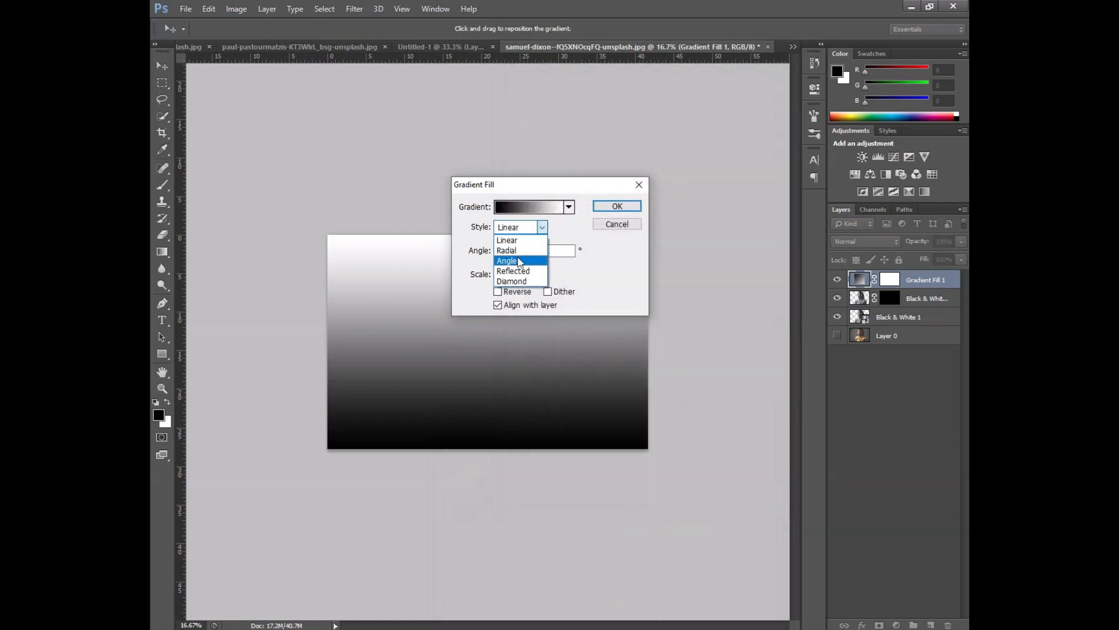
left_click(513, 243)
left_click(498, 292)
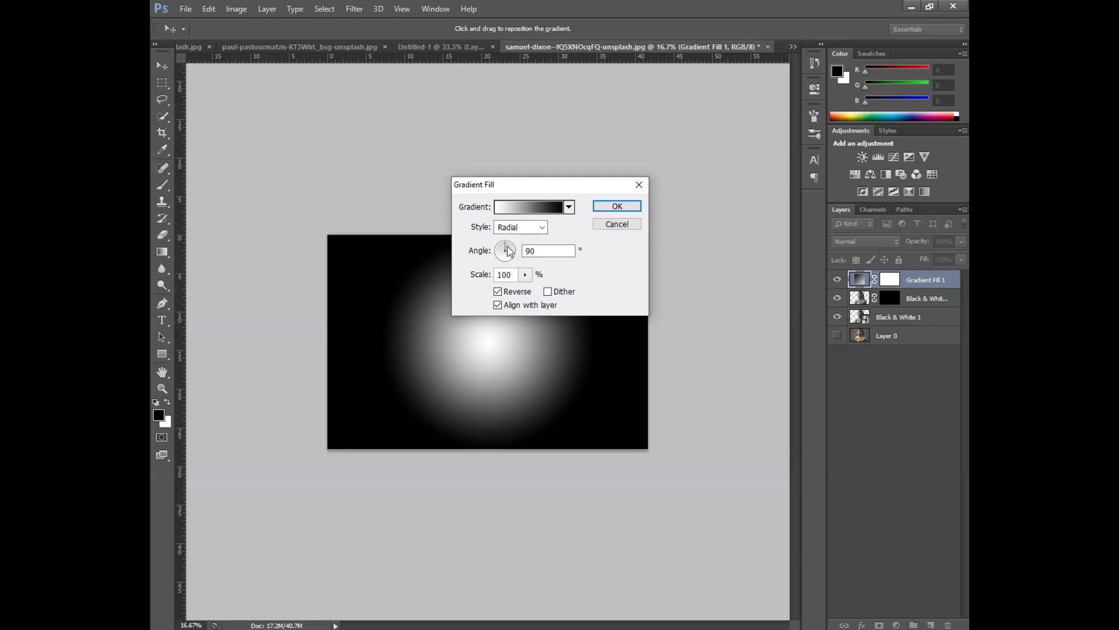
Step: Set the radial gradient's angle to -4.76° and its scale to 209%, and apply the fill
left_click_drag(520, 259, 513, 254)
left_click(526, 275)
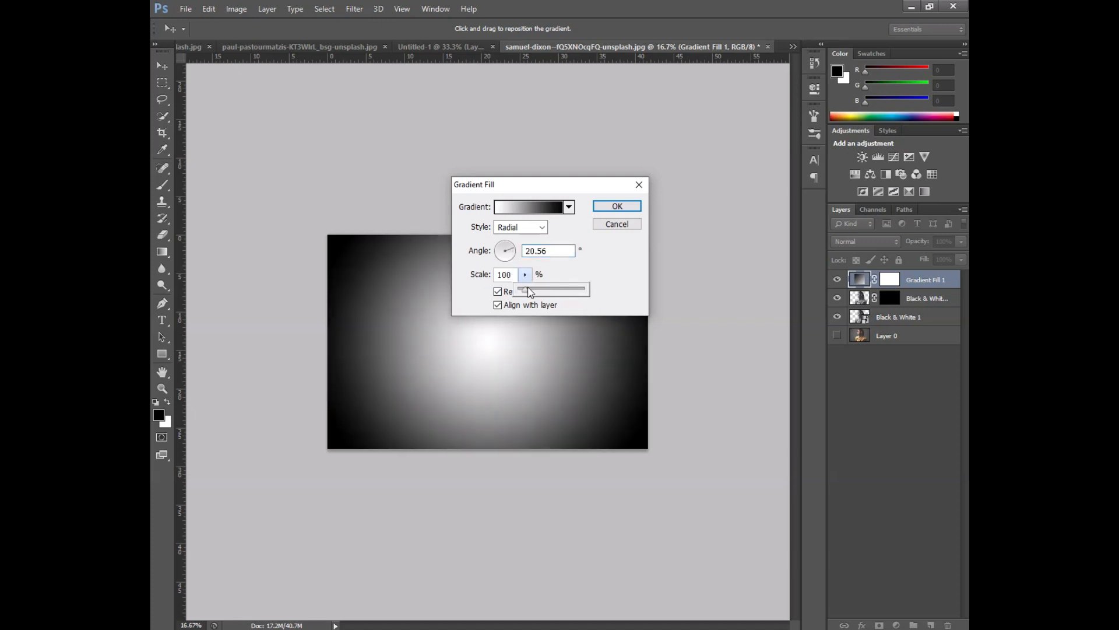
left_click_drag(531, 293, 533, 294)
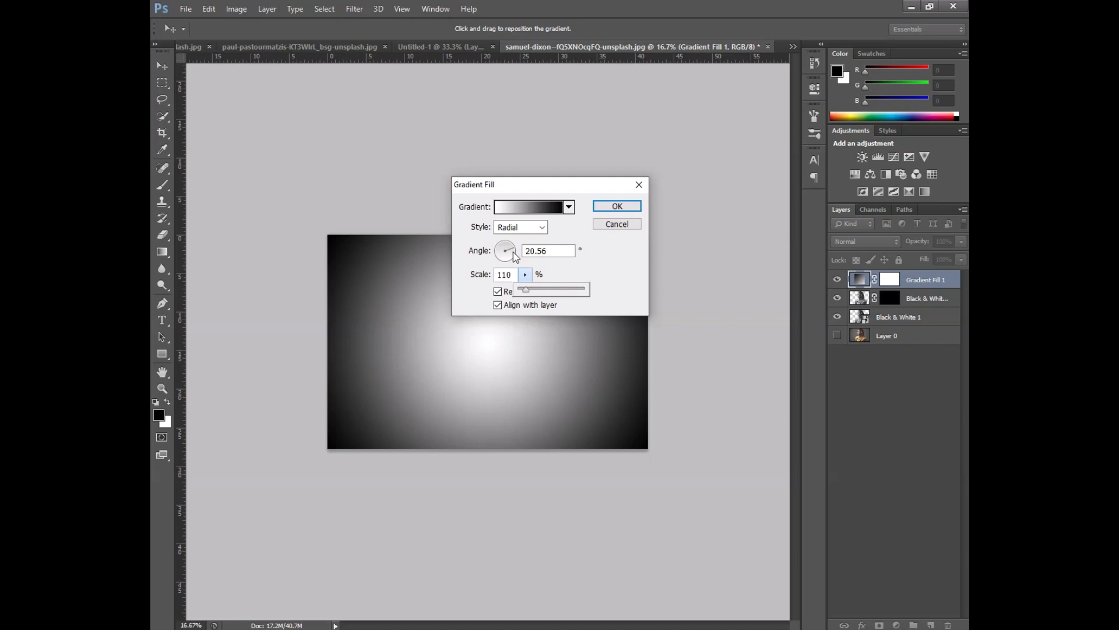
left_click_drag(513, 252, 515, 253)
left_click(525, 274)
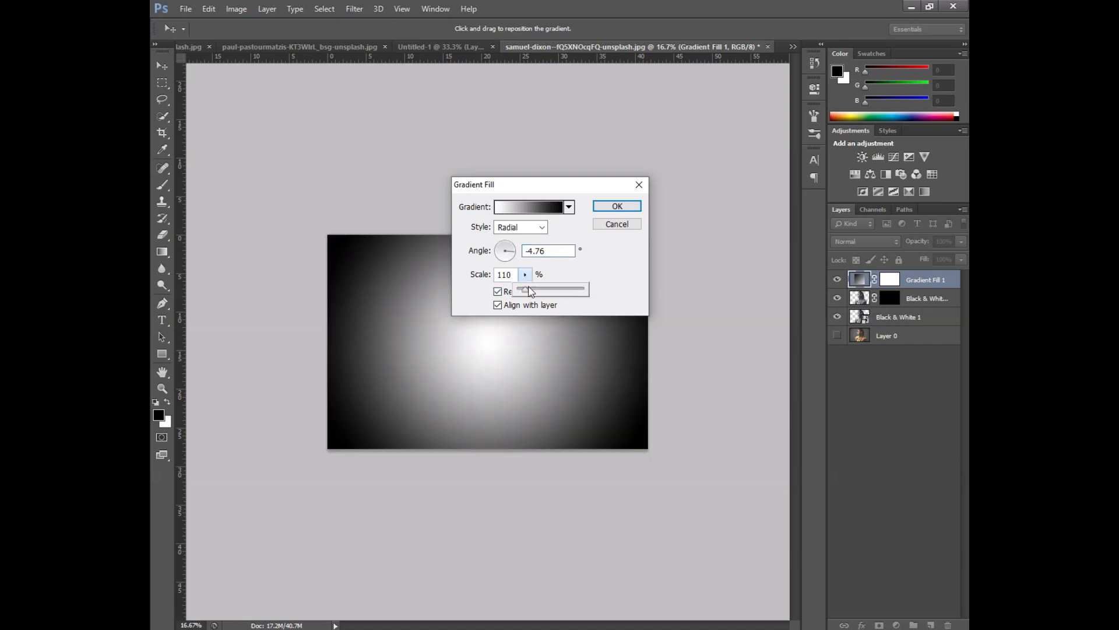
left_click(617, 206)
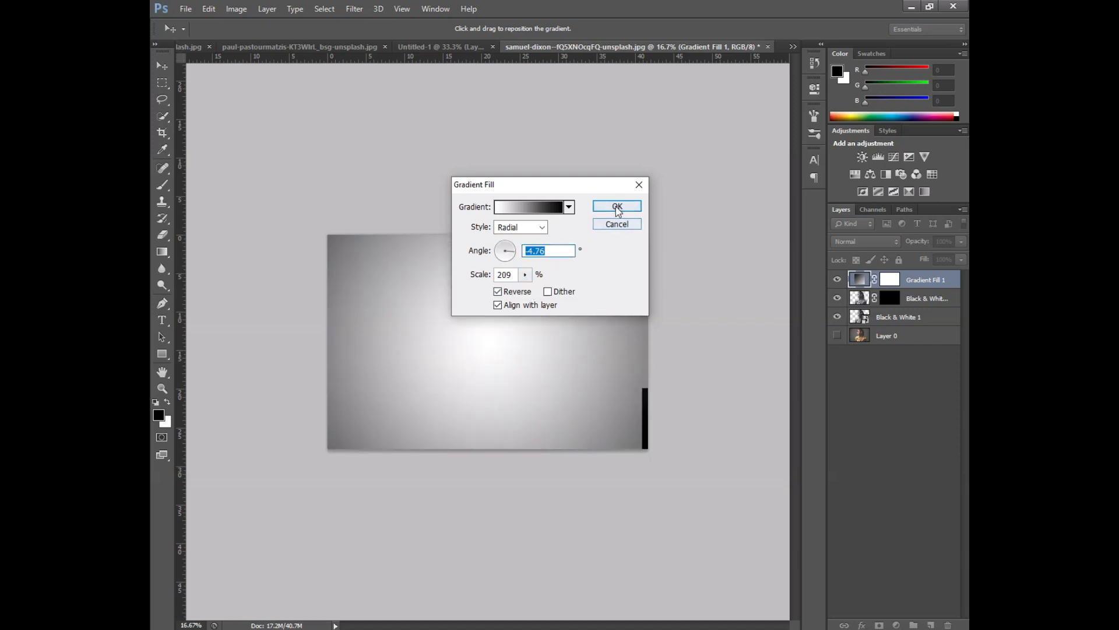
Step: Apply the gradient fill and place its layer directly below both black-and-white portrait layers
left_click(617, 206)
left_click_drag(926, 280, 934, 330)
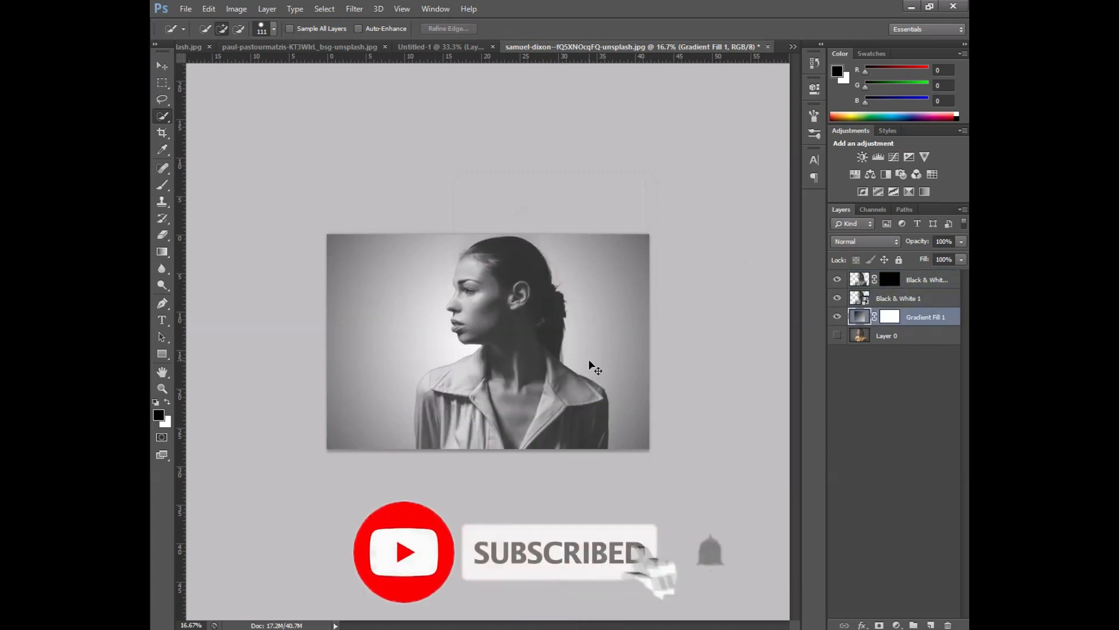
key("ctrl+plus")
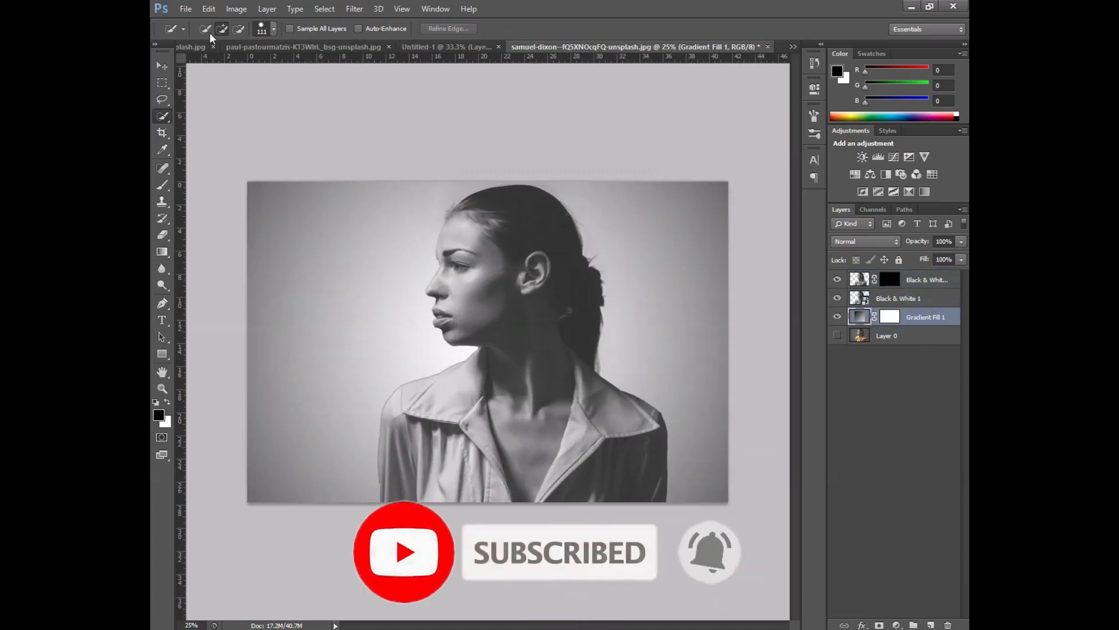
Step: Bring the glowing cave photo into the portrait document, make it the top layer and reposition it over the canvas
left_click(183, 46)
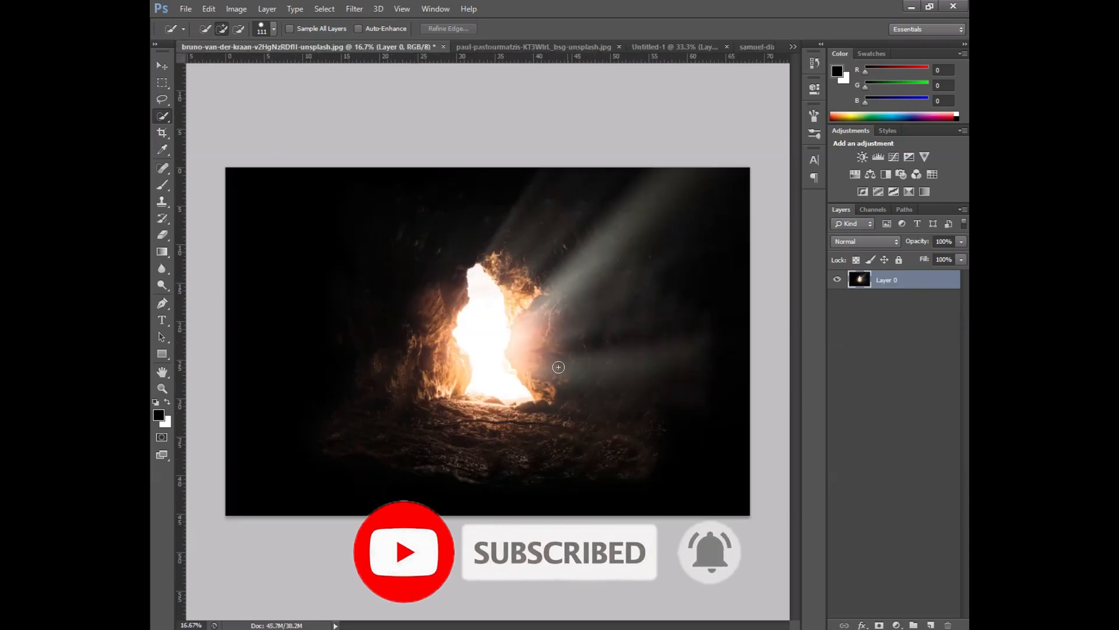
left_click(162, 66)
left_click_drag(551, 223, 598, 77)
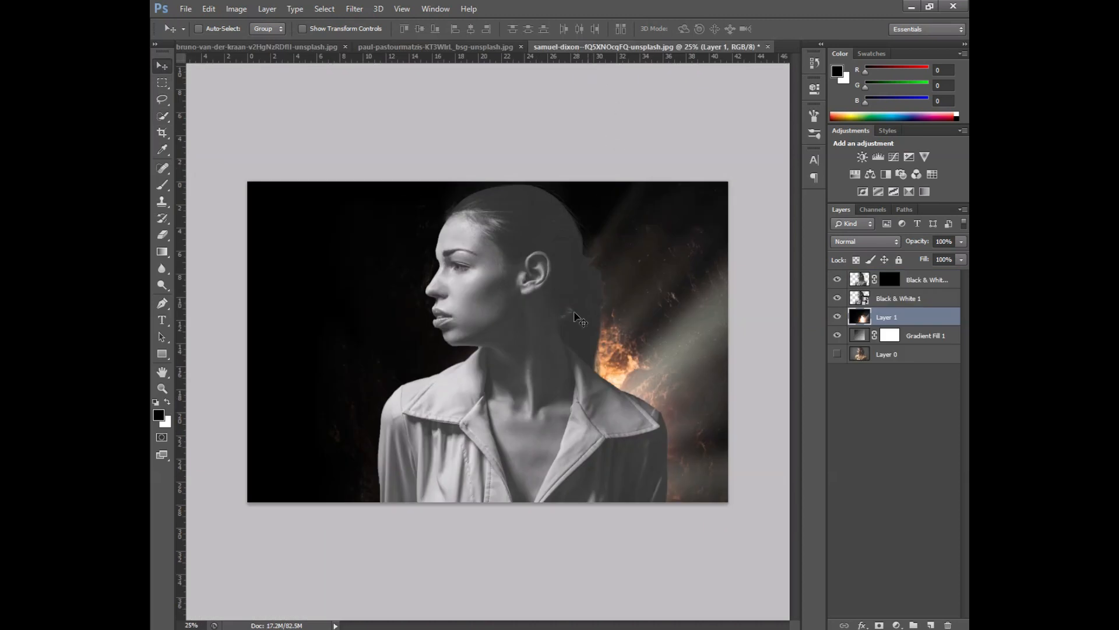
left_click_drag(922, 321, 916, 278)
left_click_drag(645, 358, 547, 331)
Step: Lower the cave layer's opacity to 56%, scale it to about 41.4% and position its opening over the woman's ear
key("ctrl+t")
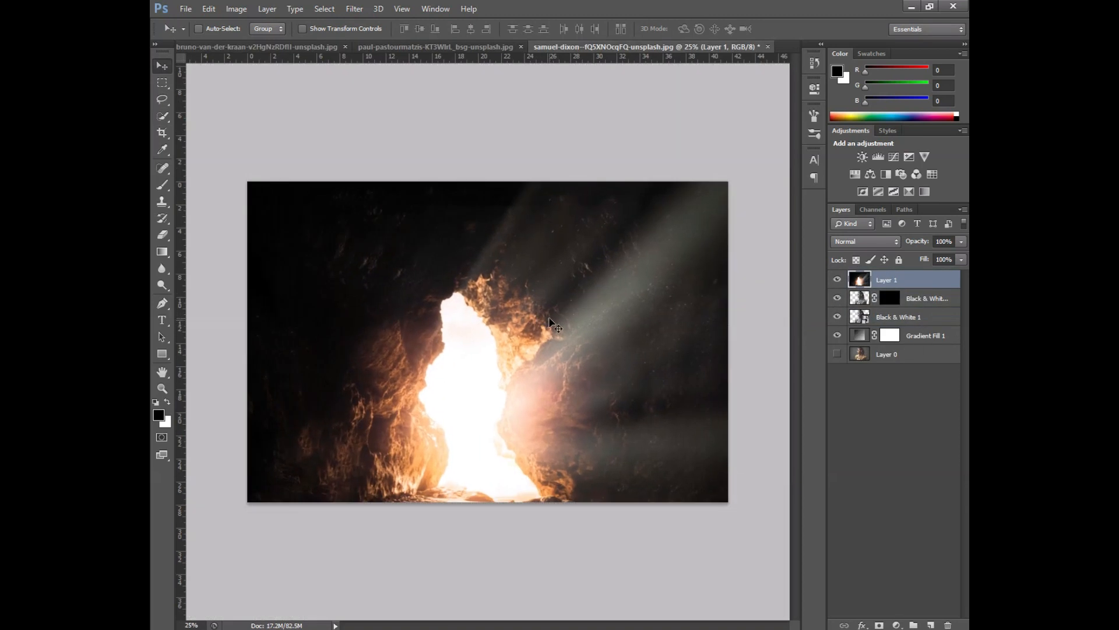
key("ctrl+minus")
key("ctrl+minus")
key("ctrl+minus")
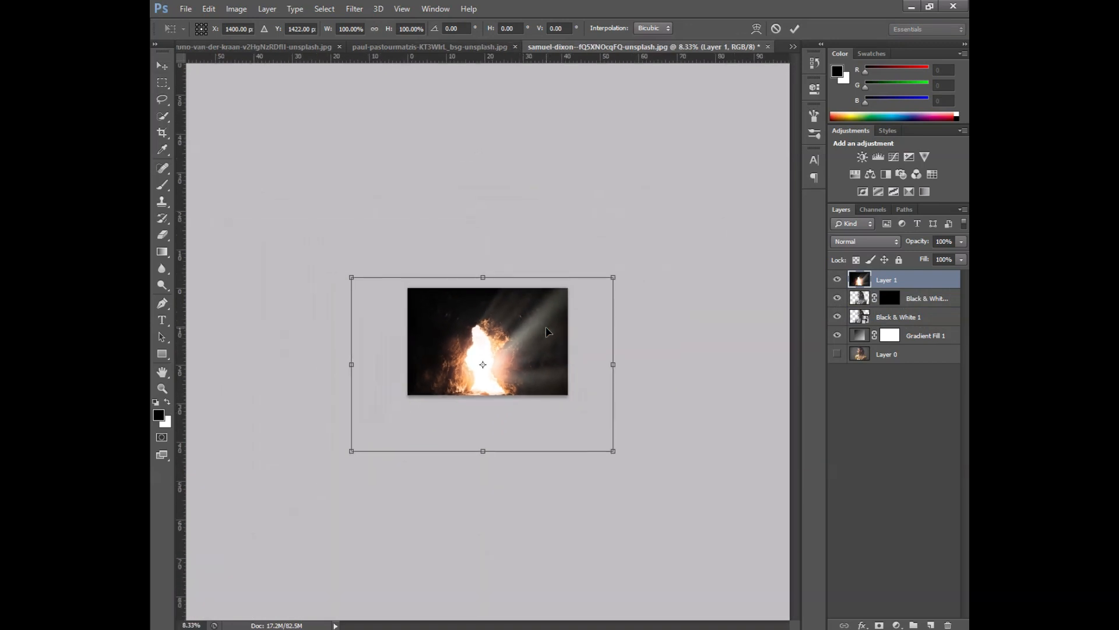
left_click_drag(962, 246, 932, 255)
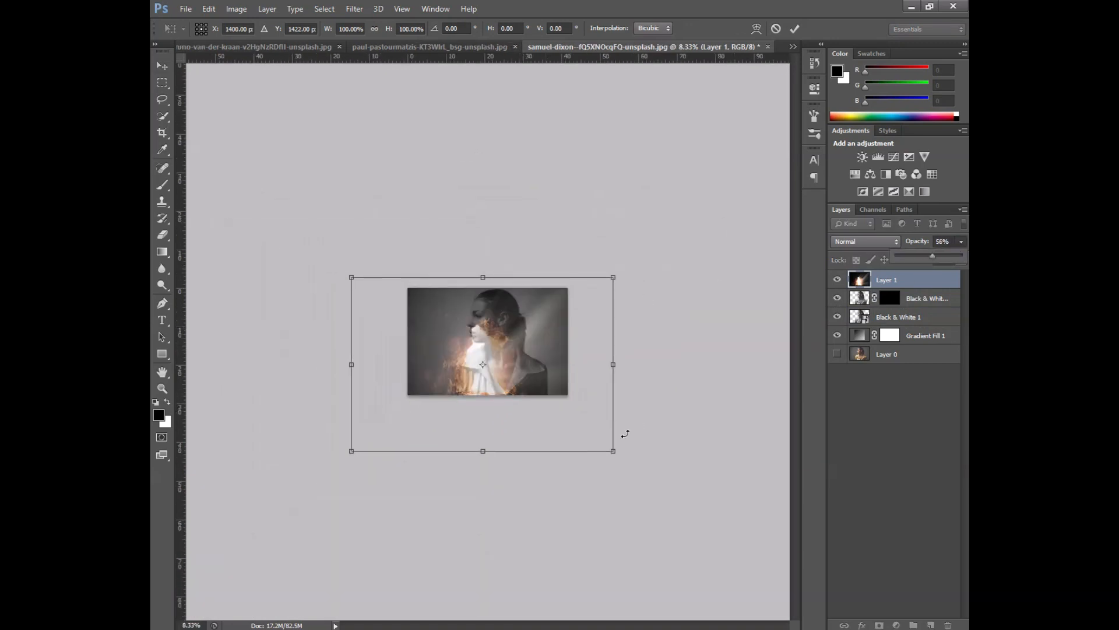
left_click_drag(613, 450, 540, 404)
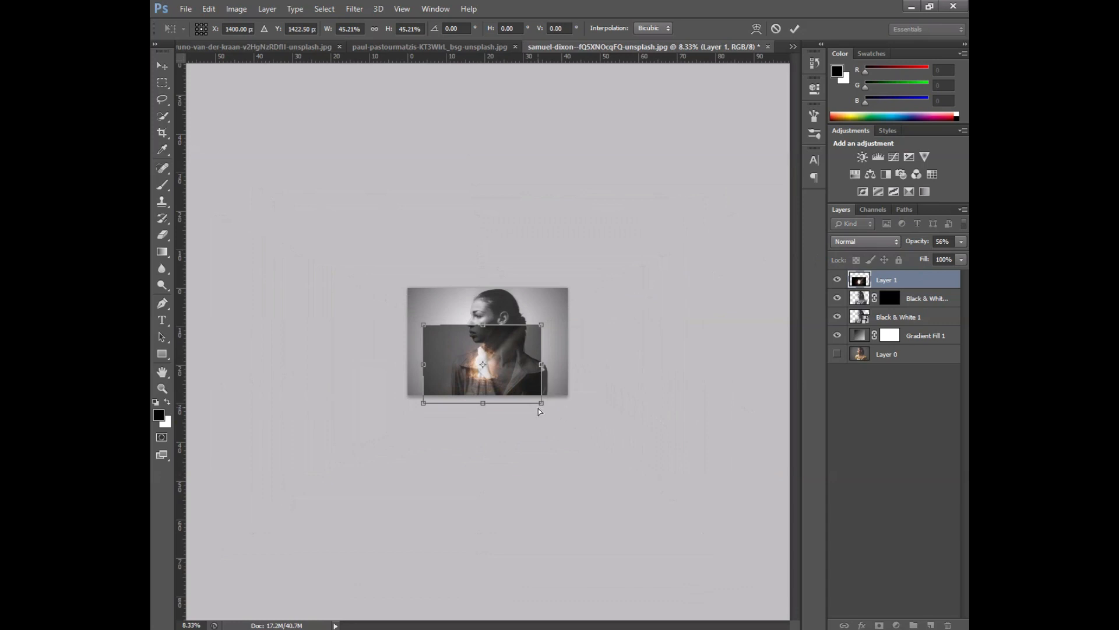
key("ctrl+plus")
key("ctrl+plus")
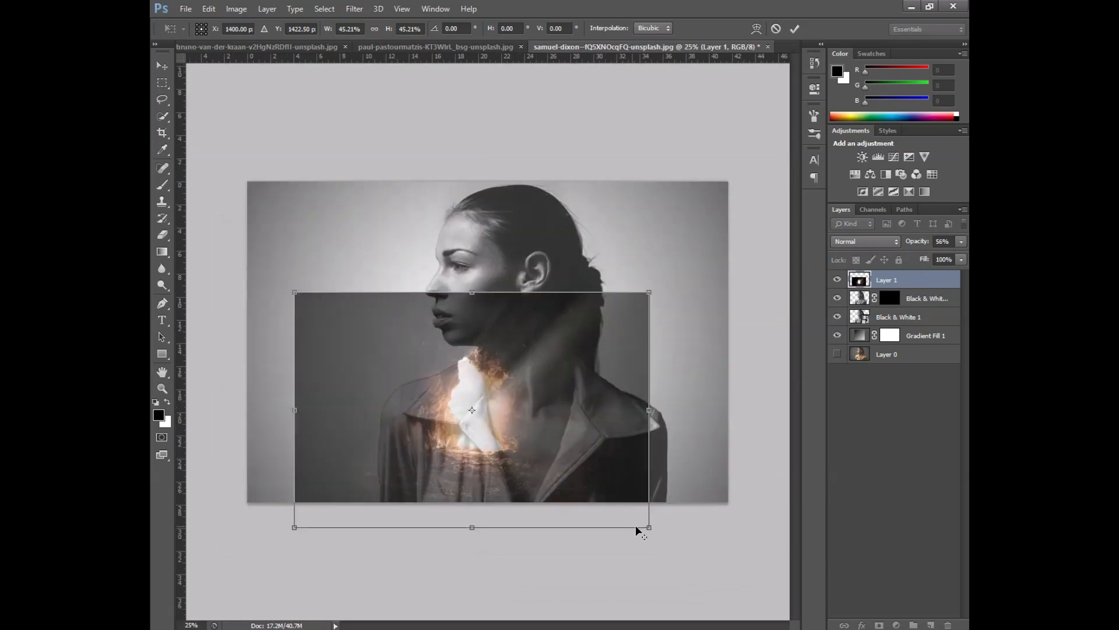
left_click_drag(648, 529, 619, 507)
left_click_drag(490, 441, 553, 306)
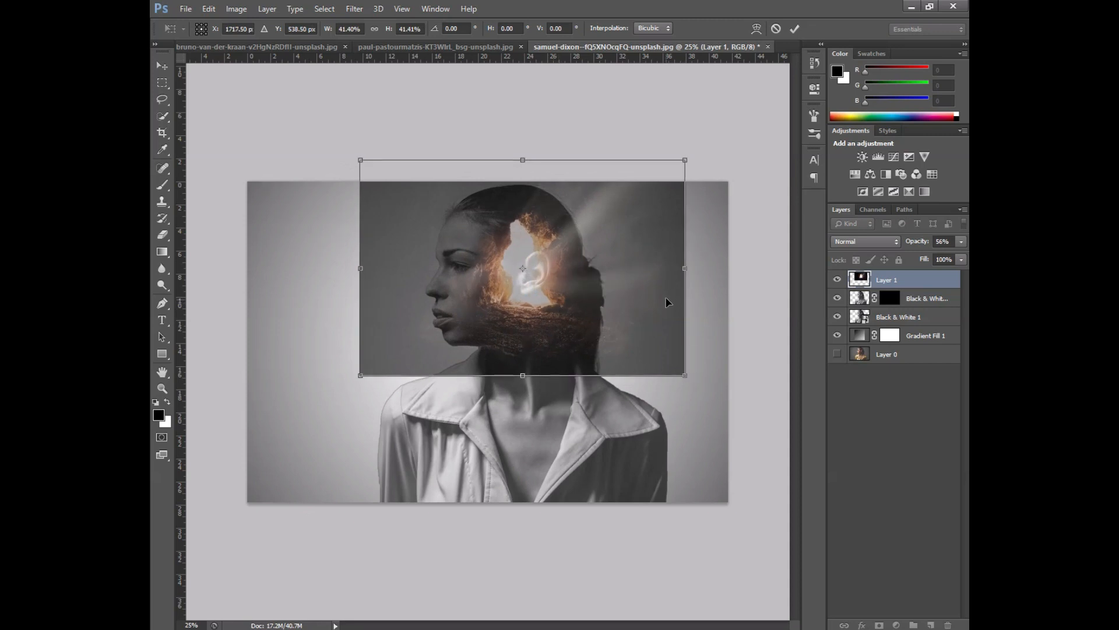
key("Return")
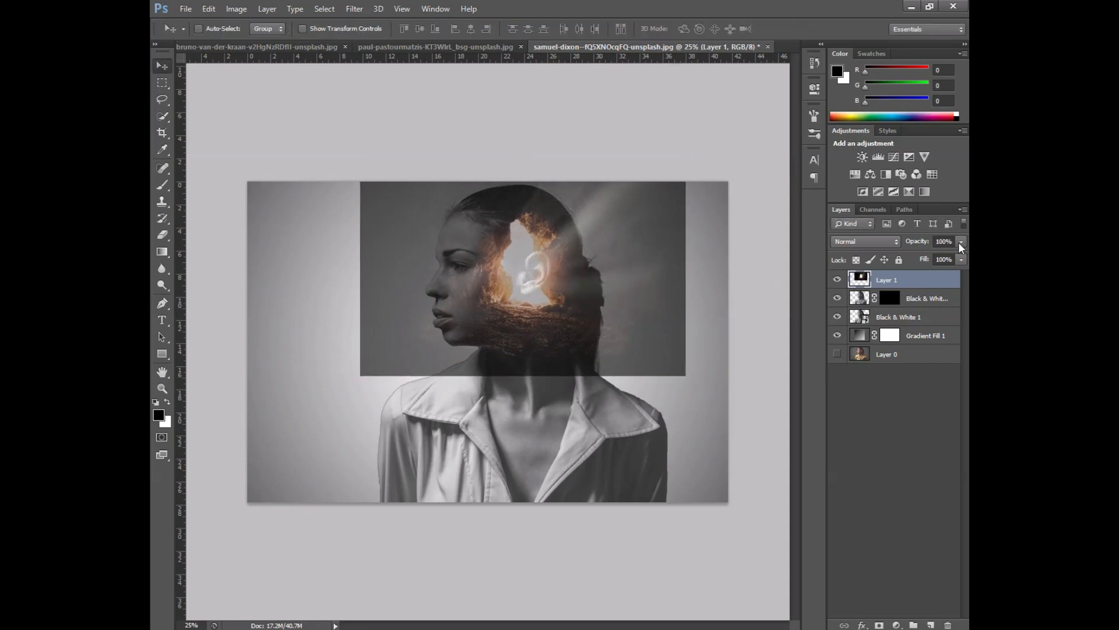
Step: Restore the cave layer's opacity to 100% and mask it to the outline of the woman's cutout
left_click(962, 241)
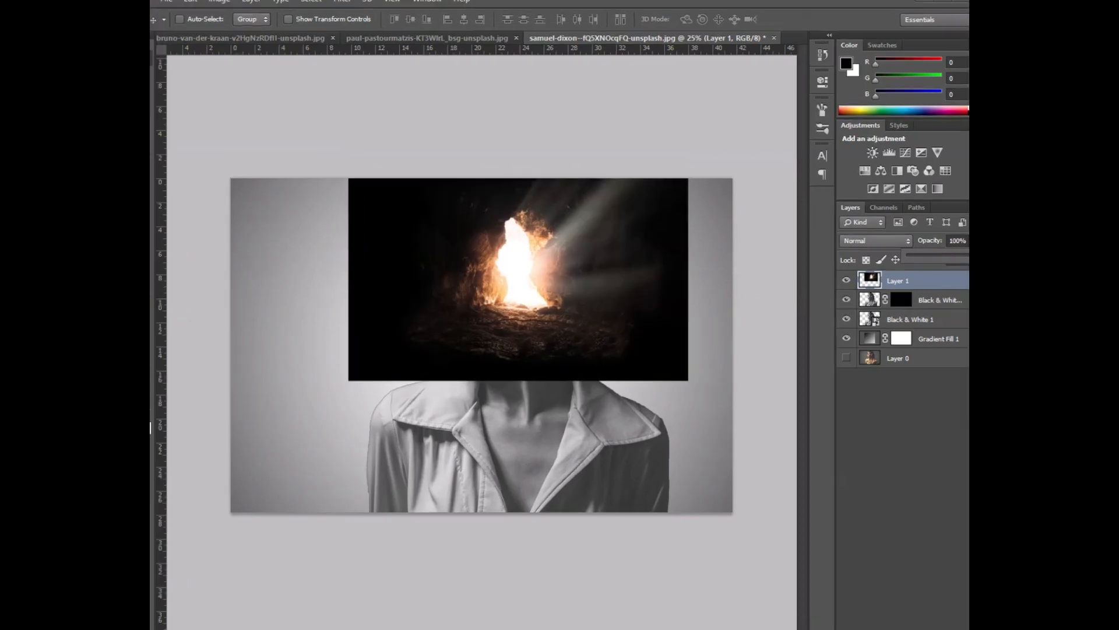
left_click(968, 319)
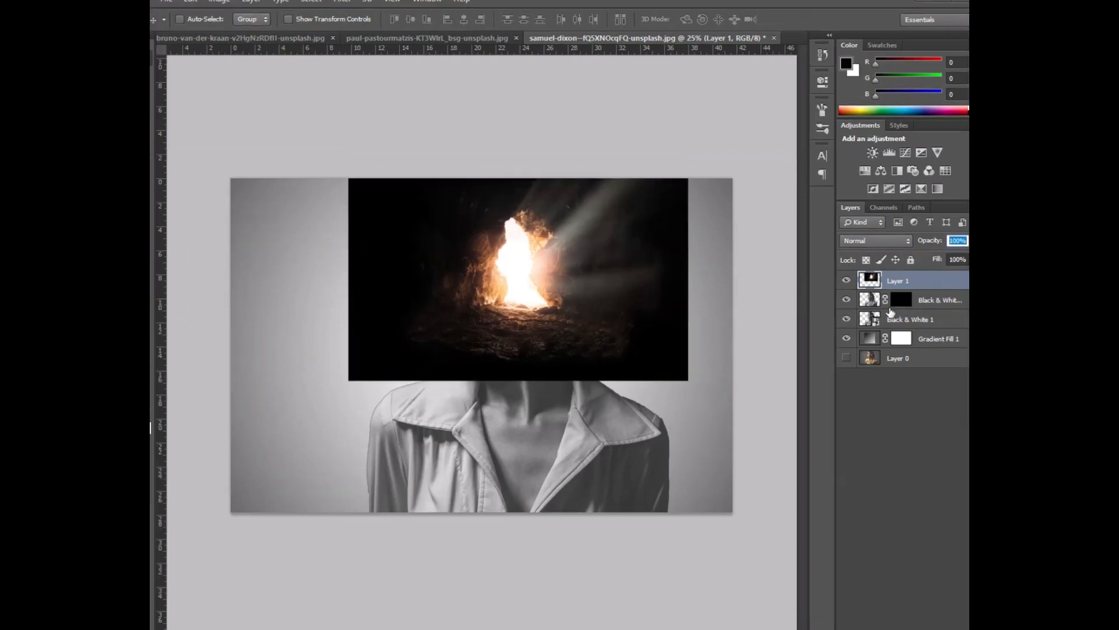
left_click(871, 299, "ctrl")
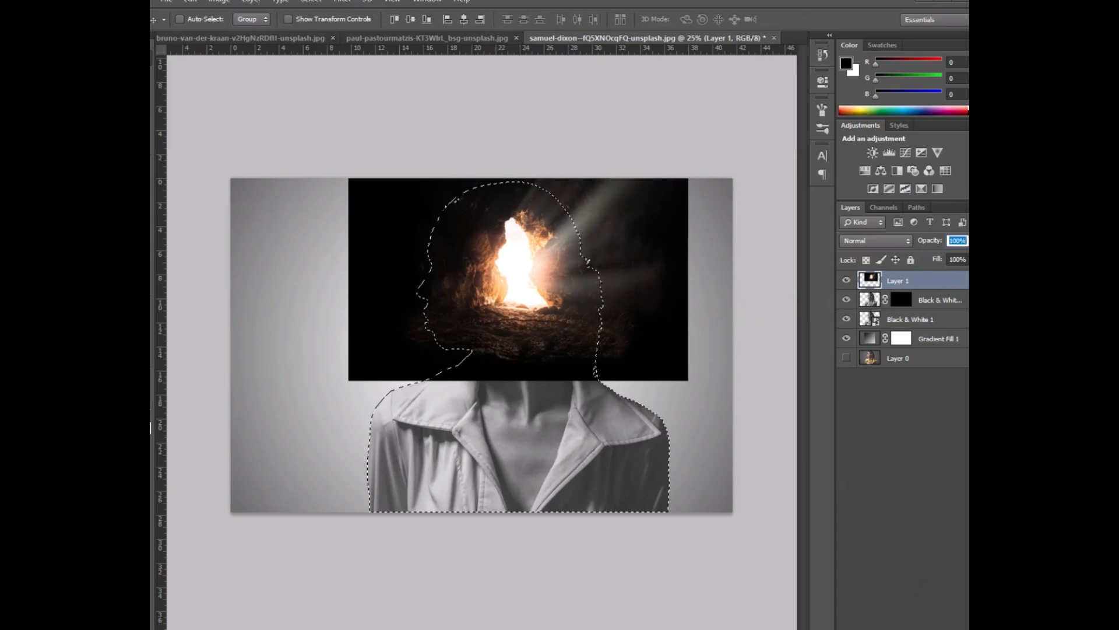
left_click(889, 629)
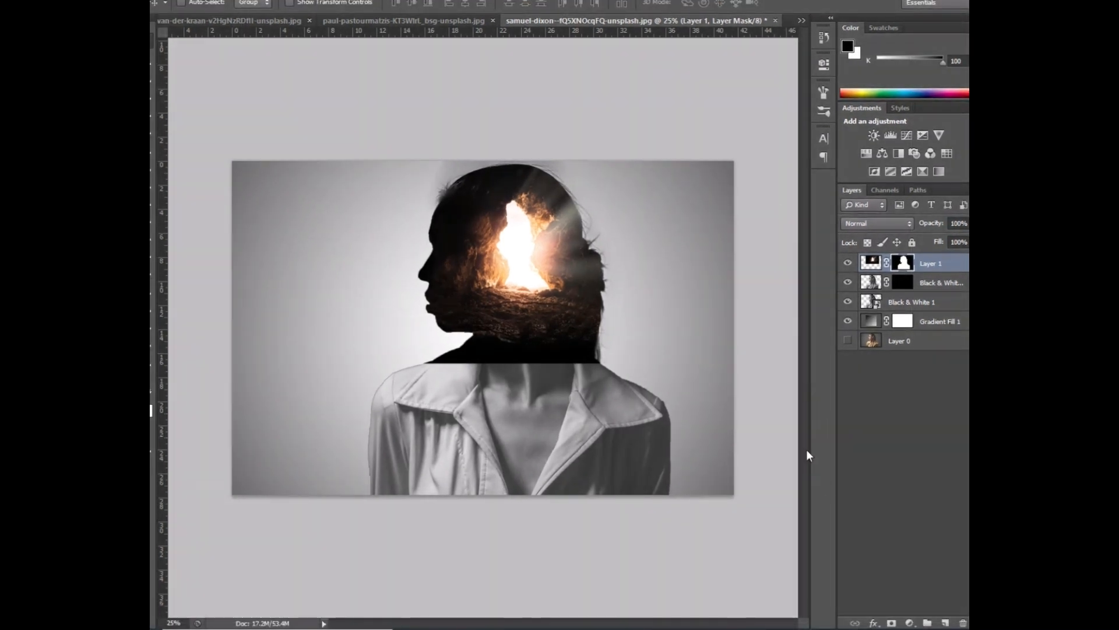
Step: Set the masked cave layer's blend mode to Lighten
left_click(876, 227)
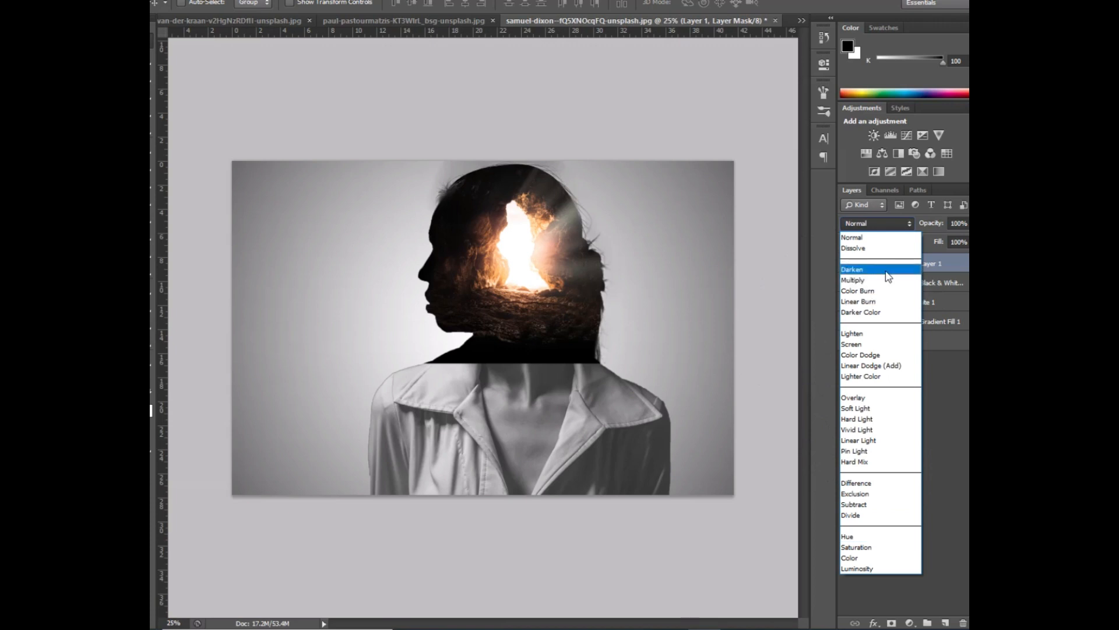
left_click(874, 334)
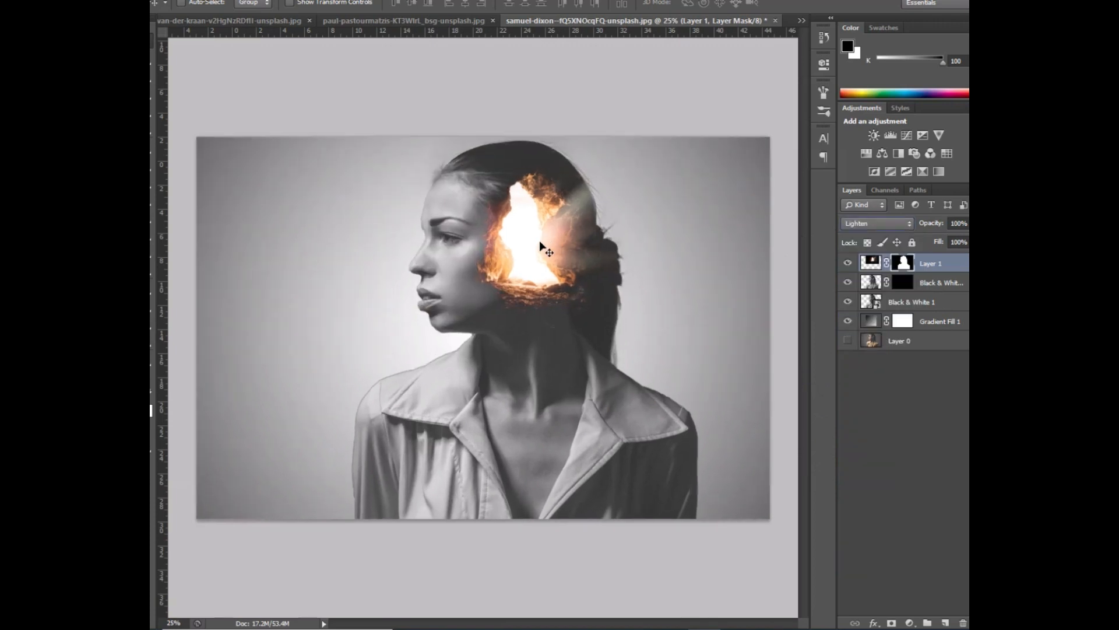
key("ctrl+plus")
key("ctrl+plus")
left_click_drag(542, 245, 568, 313)
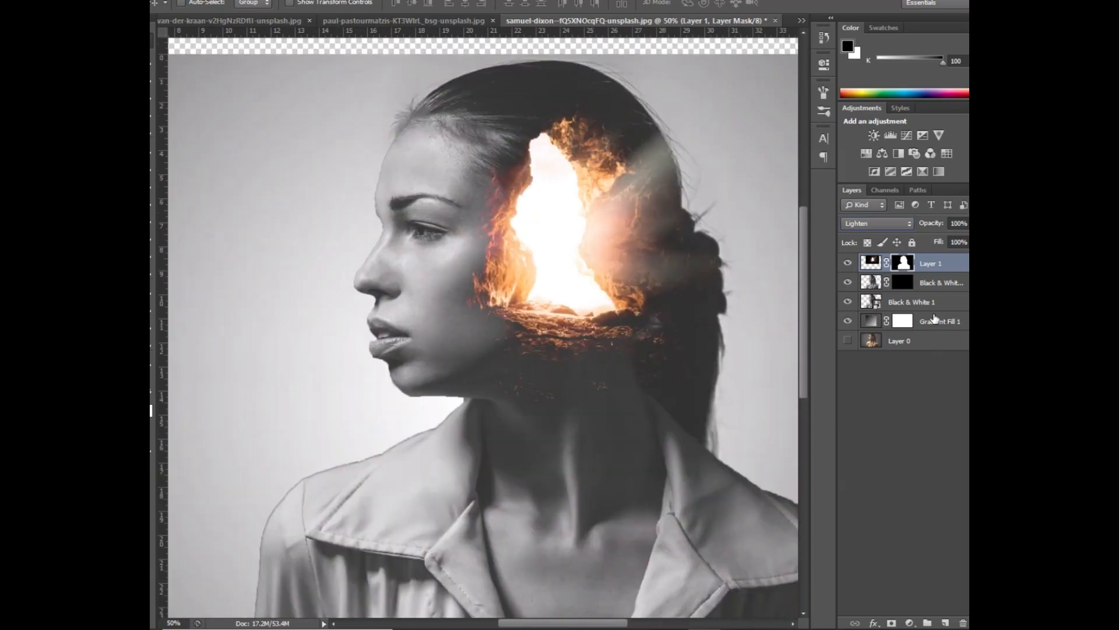
Step: Hide the extra layers in the foggy forest document and copy its background layer in above the black-and-white portrait copy
left_click(896, 285)
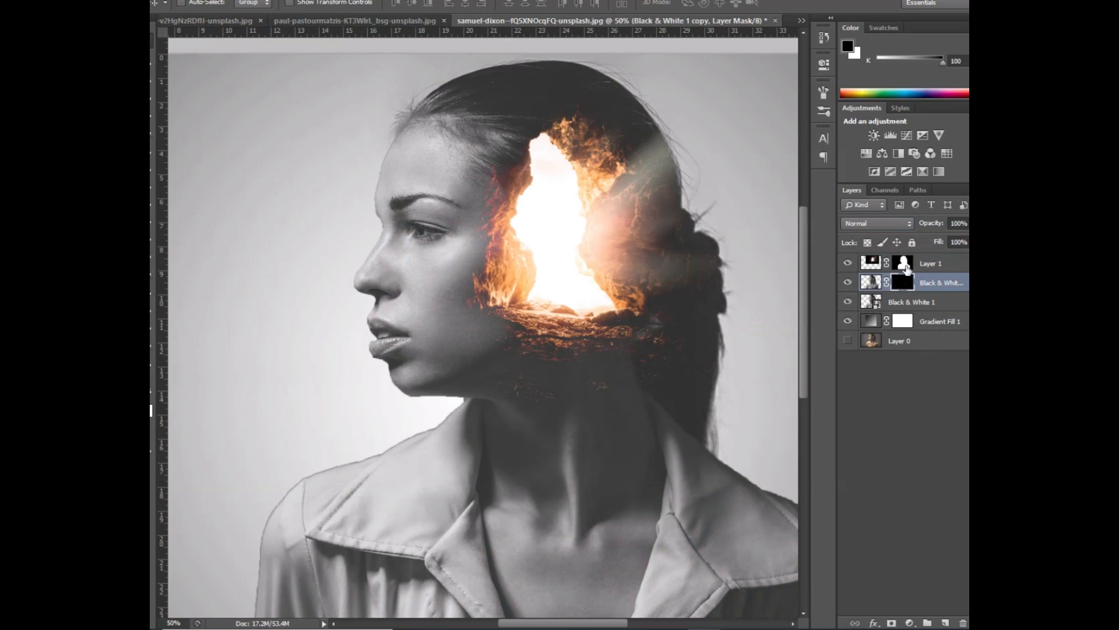
left_click(412, 19)
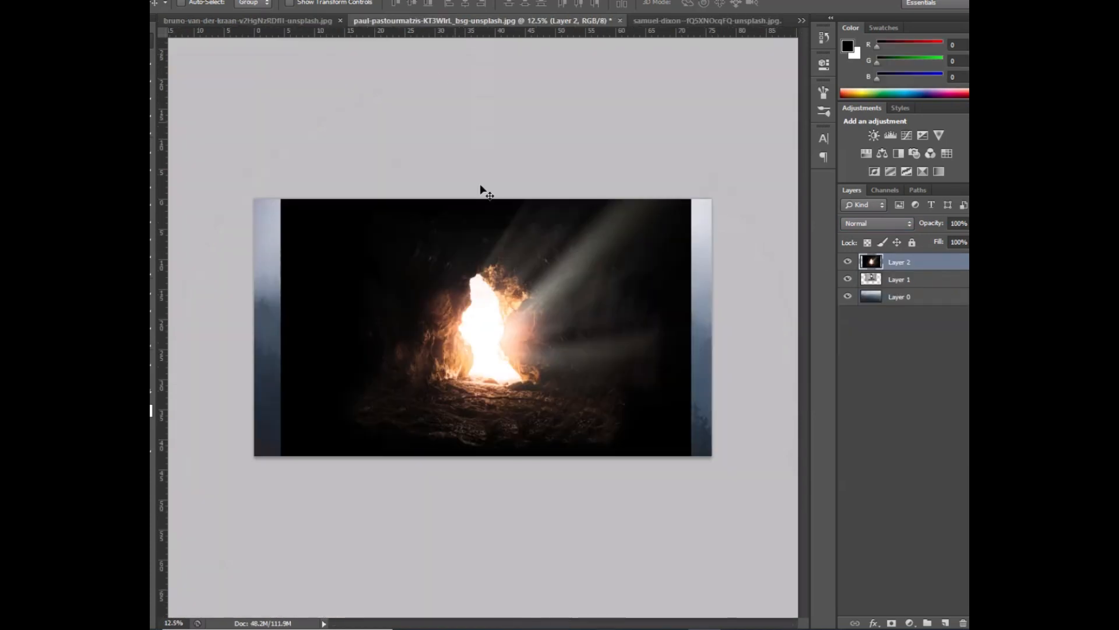
left_click(848, 262)
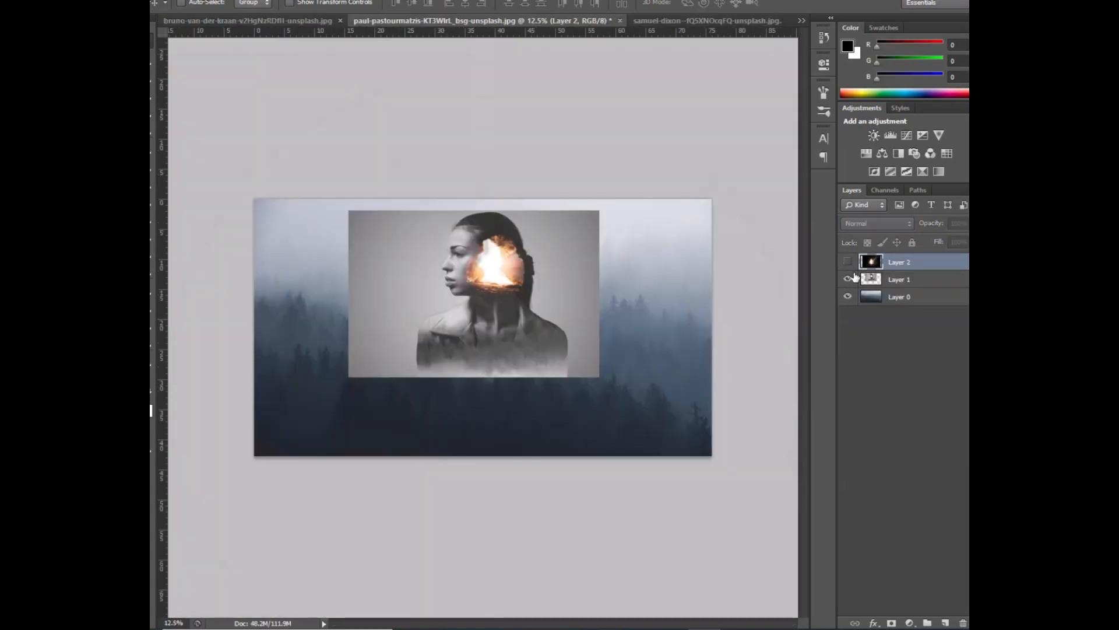
left_click(848, 280)
left_click(898, 298)
left_click_drag(367, 367, 501, 354)
Step: Scale the forest layer to about 39% and position it over the woman's shoulders and chest
key("ctrl+minus")
key("ctrl+minus")
key("ctrl+minus")
key("ctrl+t")
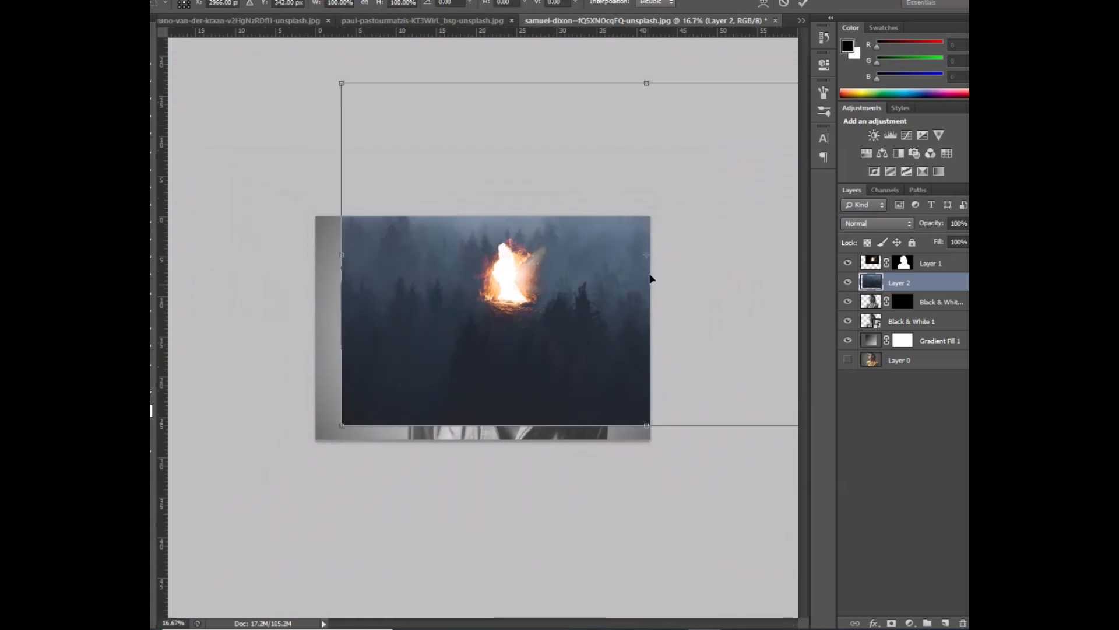
left_click_drag(666, 209, 498, 376)
left_click_drag(775, 239, 642, 350)
key("ctrl+plus")
left_click_drag(604, 412, 652, 345)
Step: Flip the forest image vertically and move it lower over the woman's torso
right_click(631, 370)
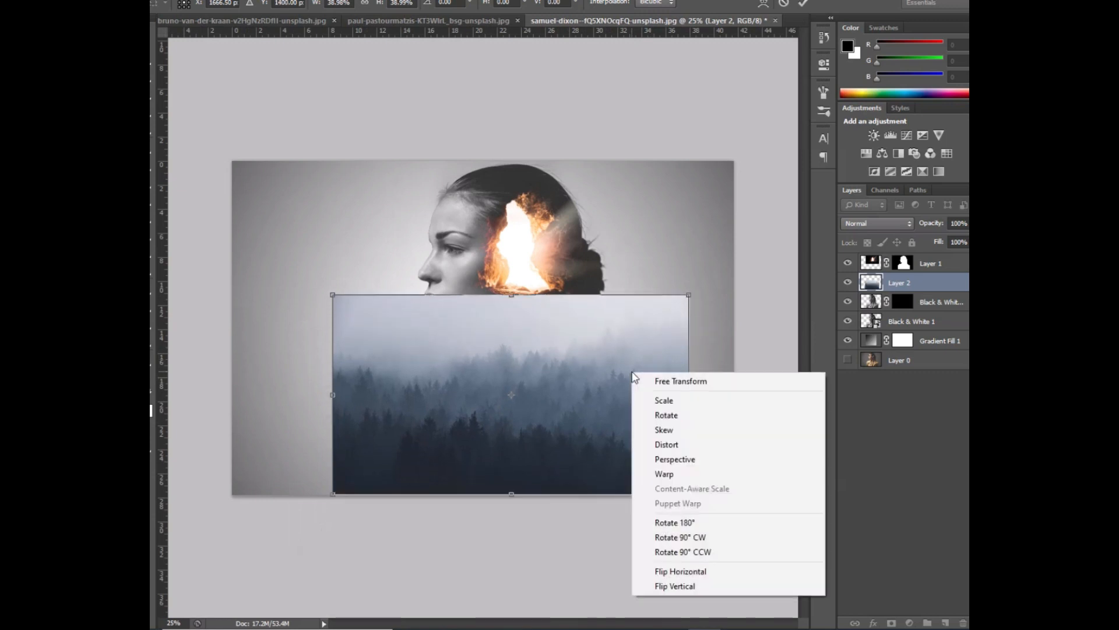
left_click(688, 586)
left_click_drag(607, 447, 604, 497)
Step: Shrink and fit the flipped forest over the torso with its opacity lowered, restore opacity to 99% and apply the transform
left_click_drag(963, 236, 949, 236)
left_click_drag(697, 390, 677, 401)
left_click_drag(654, 441, 657, 387)
left_click(966, 223)
left_click_drag(956, 239, 966, 239)
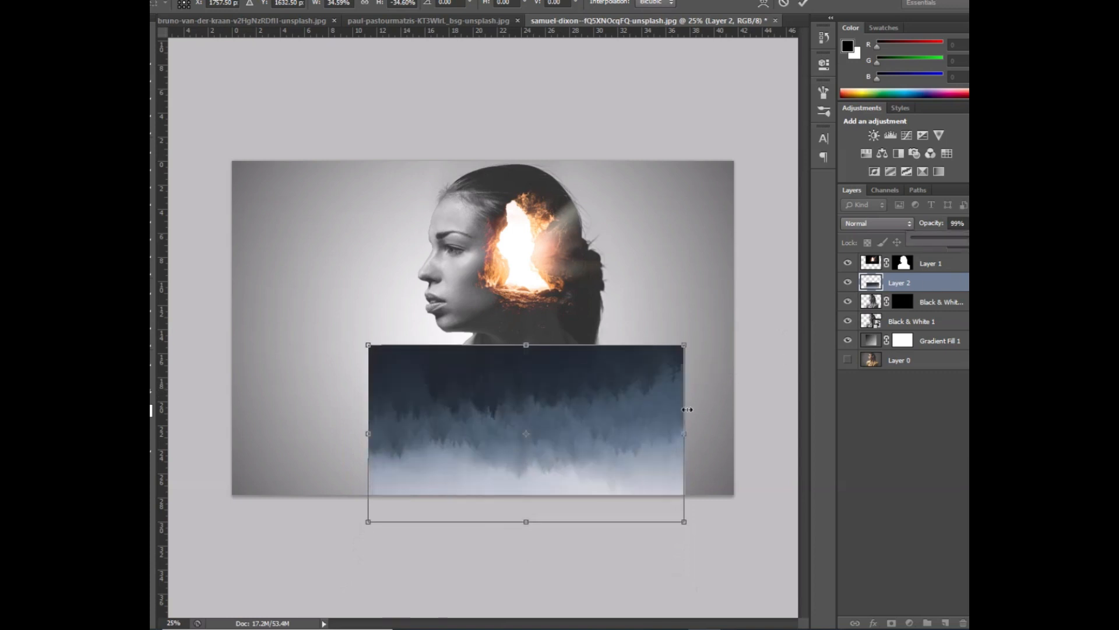
left_click(684, 345)
left_click_drag(683, 345, 666, 377)
key("Return")
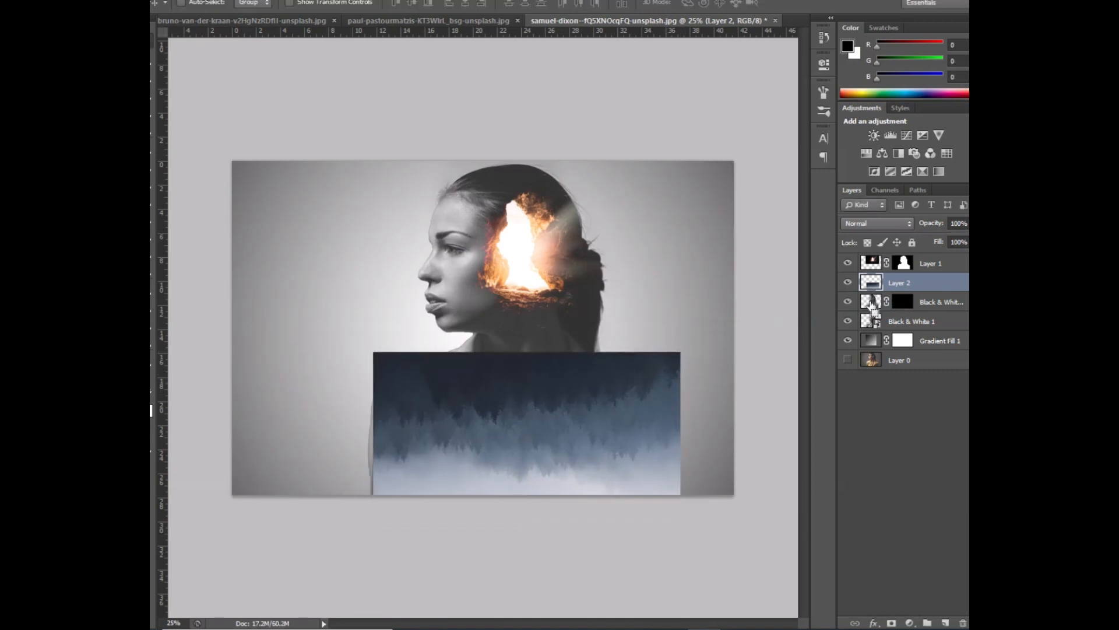
Step: Undo the forest layer's plain white mask and add a mask made from the forest layer's own outline instead
left_click(892, 623)
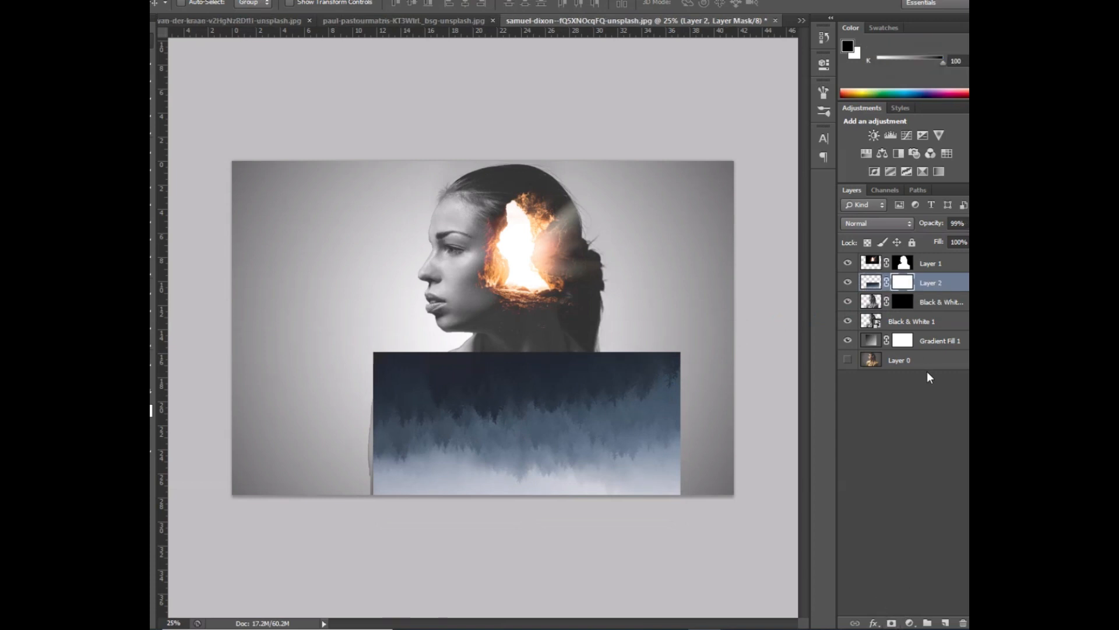
key("ctrl+z")
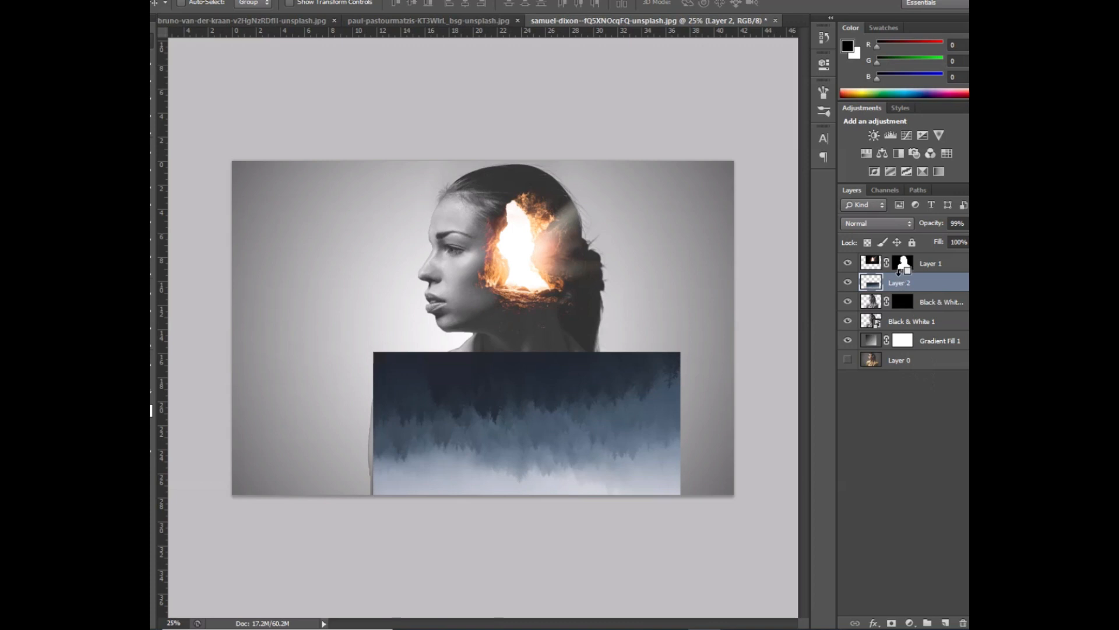
left_click(873, 284, "ctrl")
left_click(892, 623)
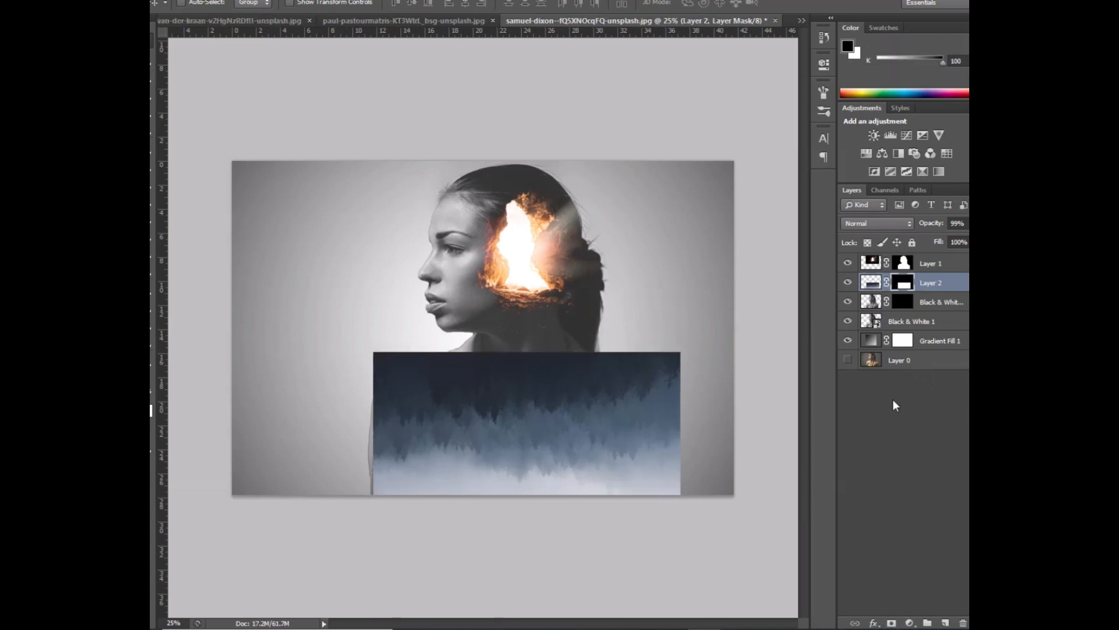
Step: Try to clip the forest layer to the masked black-and-white portrait copy beneath it
left_click(920, 304)
left_click(902, 321)
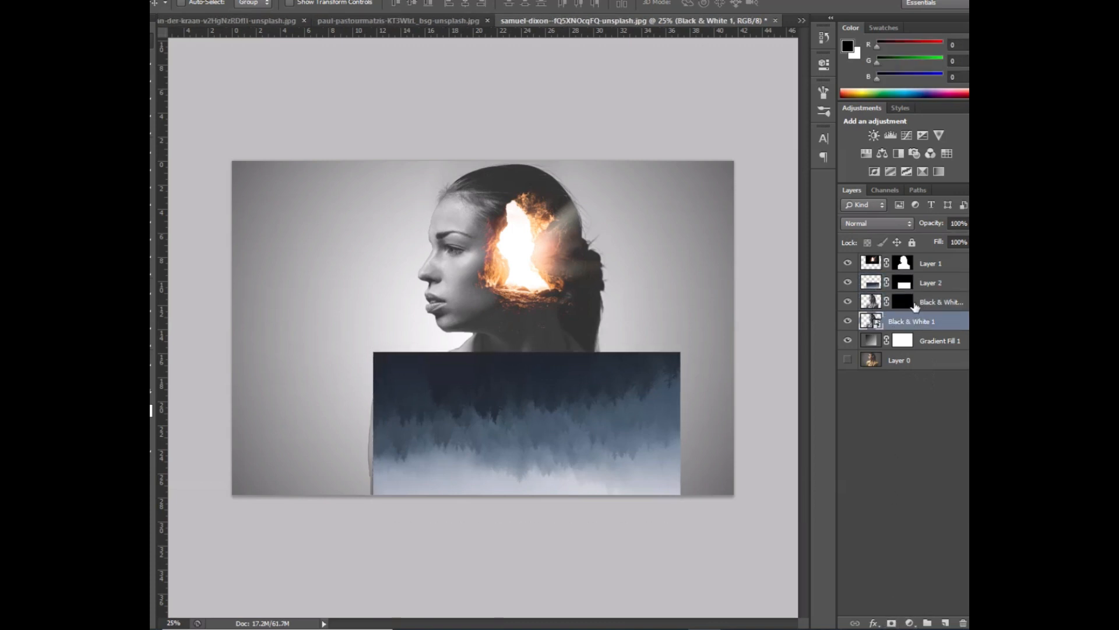
left_click(922, 301)
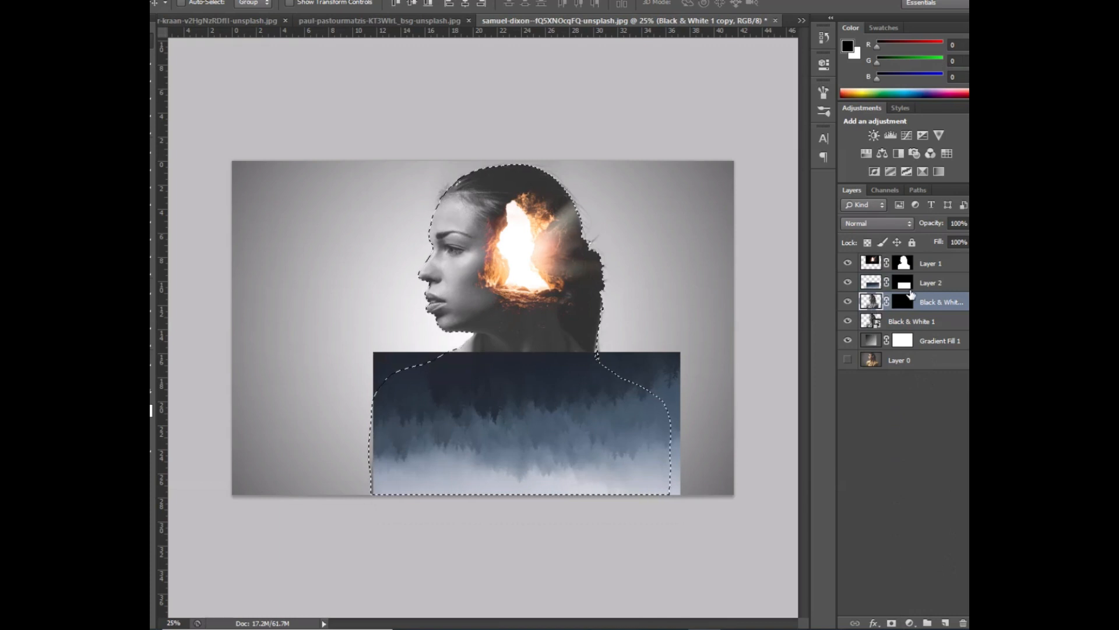
left_click(937, 288, "alt")
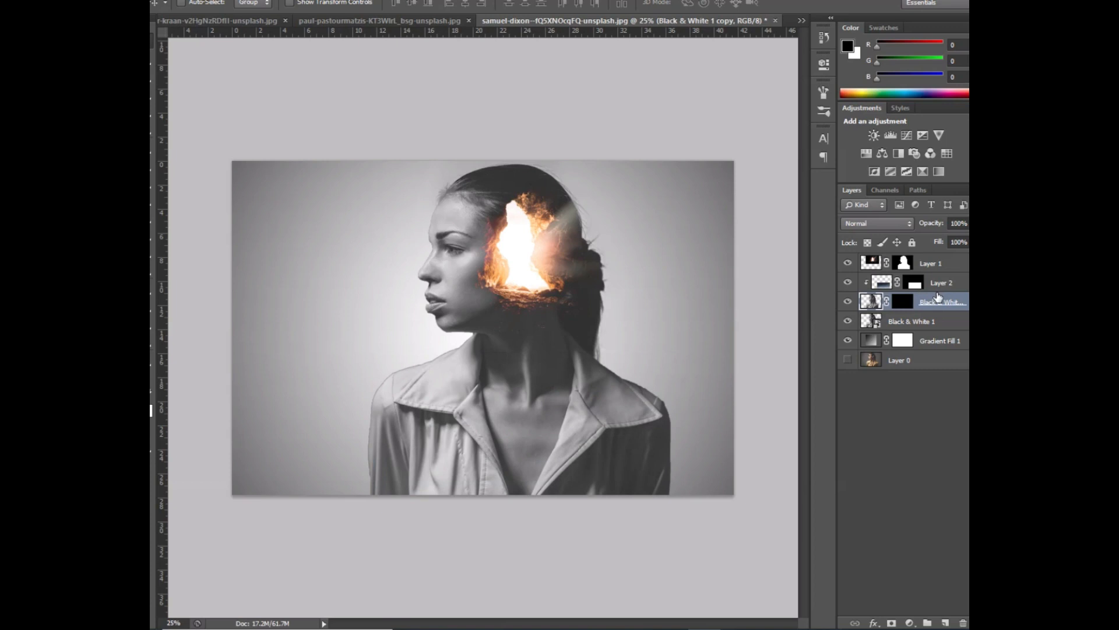
Step: Toggle the visibility of the two black-and-white portrait layers to check how each affects the clipped forest
left_click(847, 321)
left_click(848, 321)
left_click(847, 301)
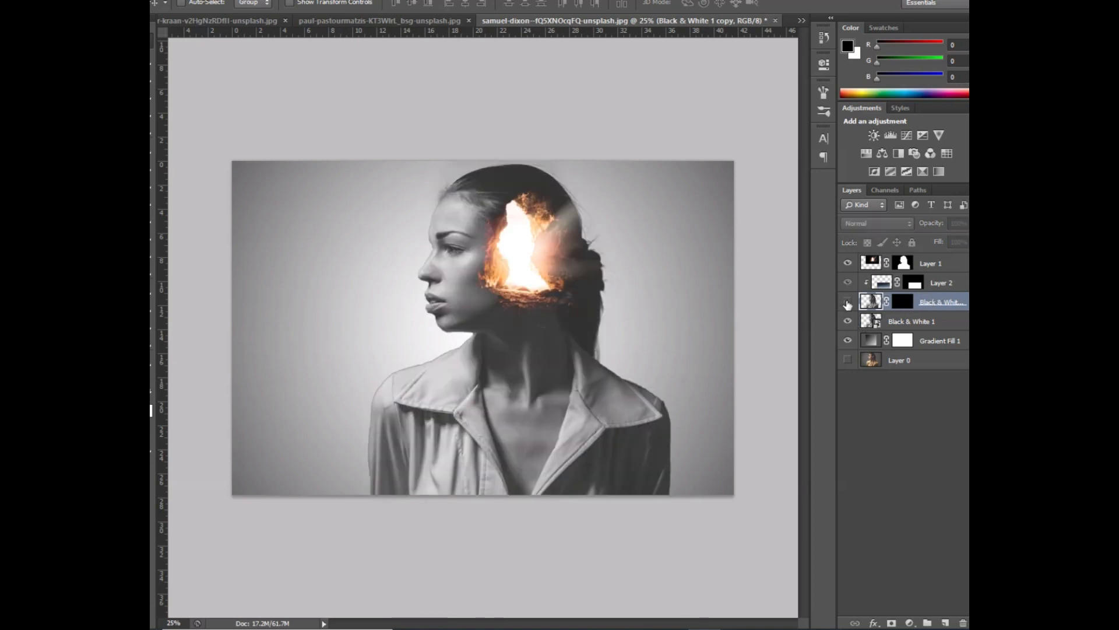
left_click(848, 301)
left_click(848, 302)
left_click(847, 301)
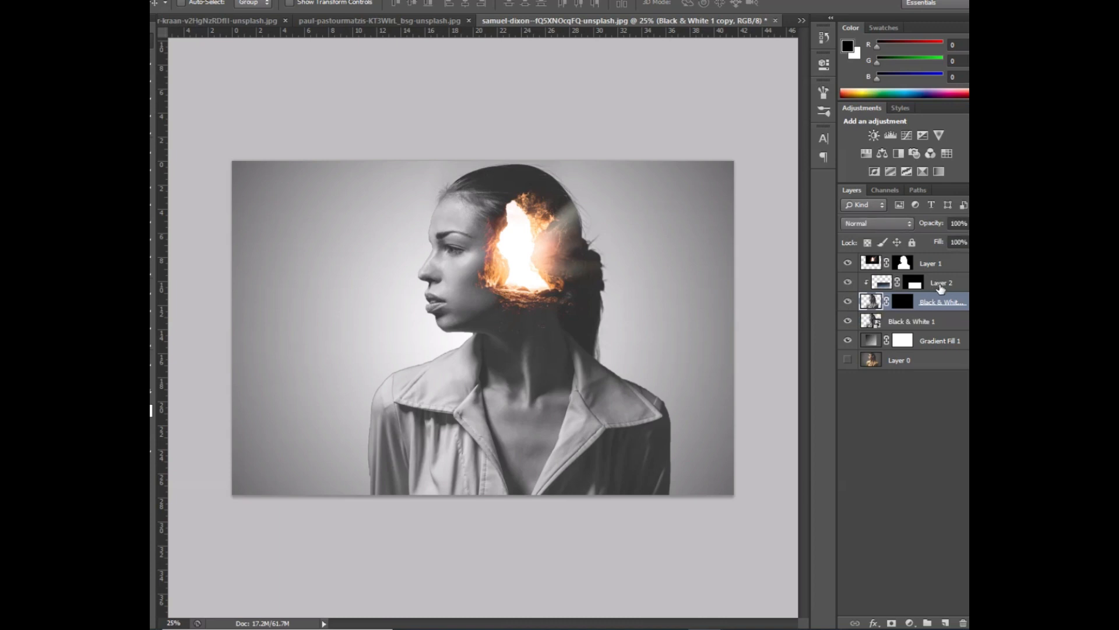
Step: Release the forest layer's clipping mask, retry the clipping and release it again
left_click(886, 304, "alt")
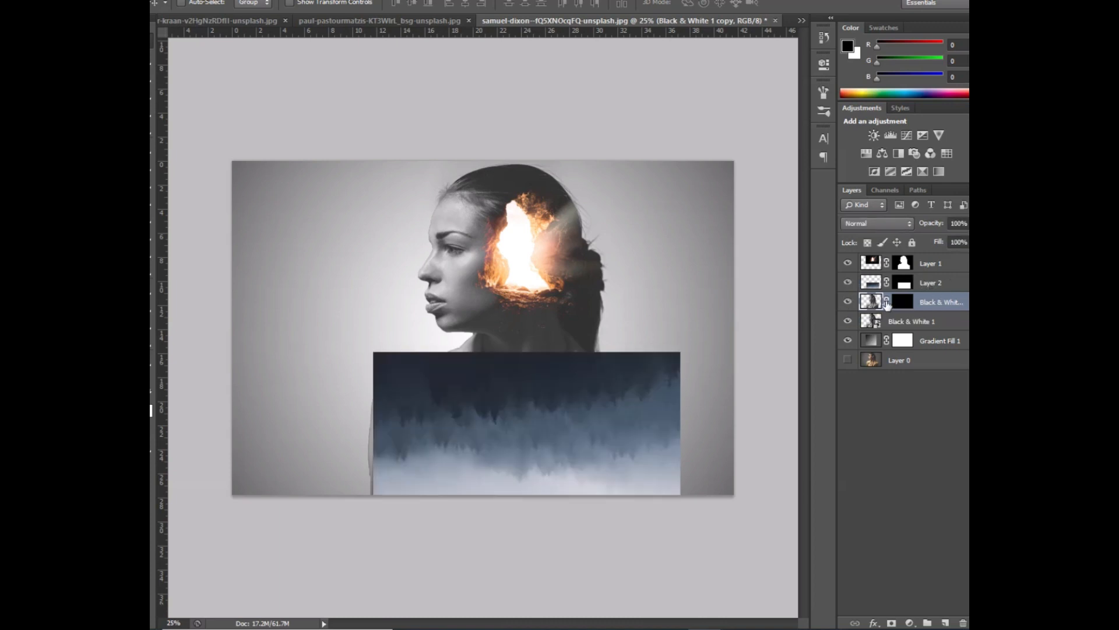
left_click(941, 291, "alt")
left_click(942, 296, "alt")
Step: Delete the black mask from the black-and-white portrait copy and add a mask shaped like the woman's silhouette instead
left_click(901, 303)
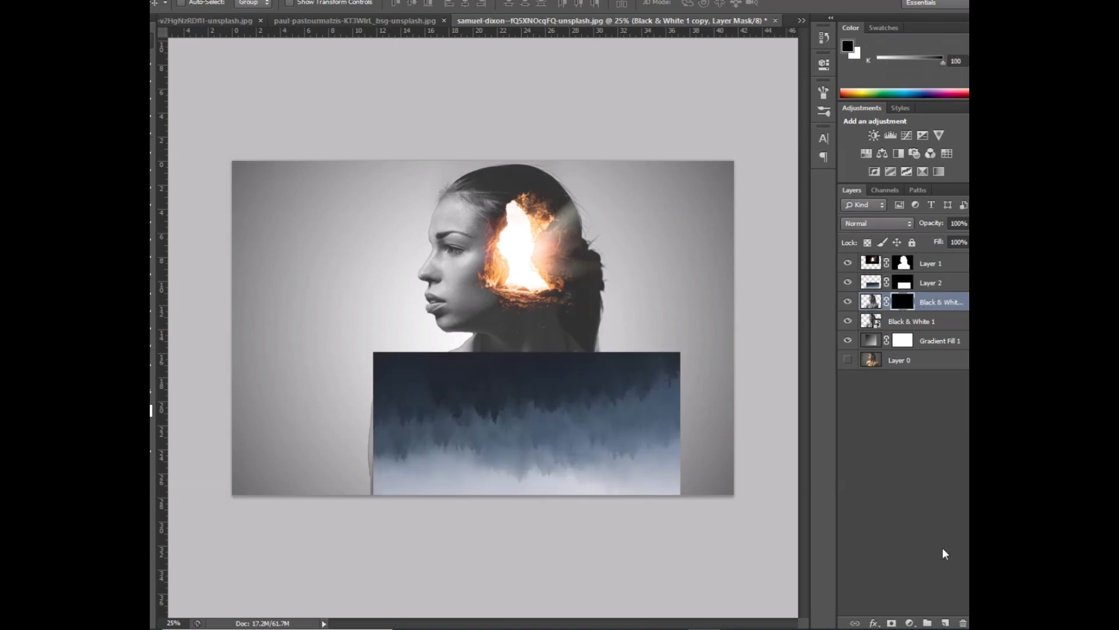
right_click(907, 307)
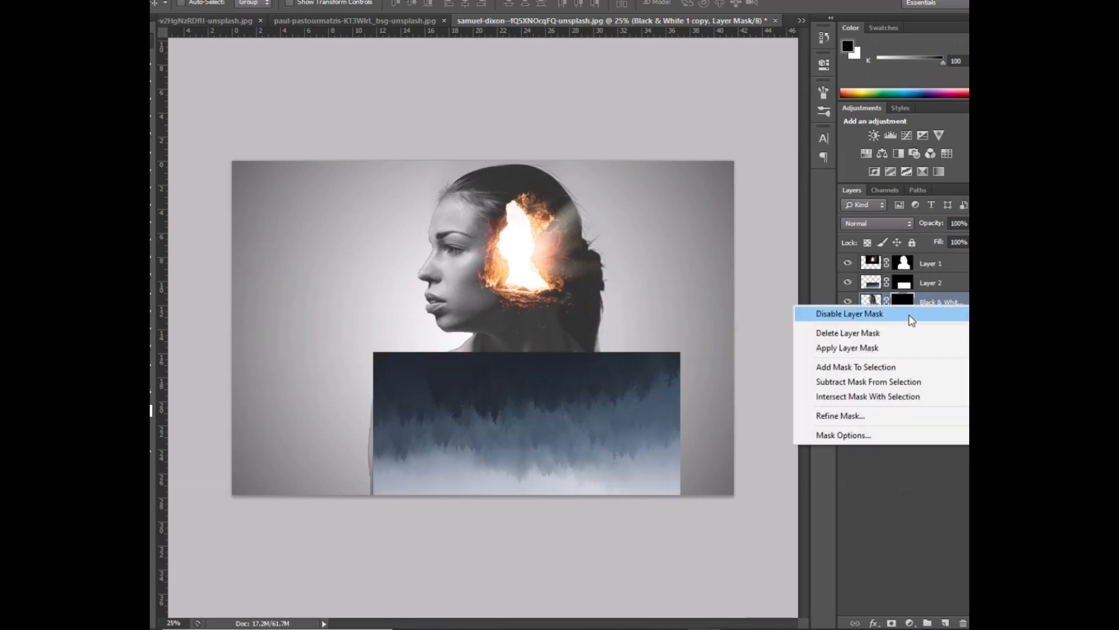
left_click(859, 332)
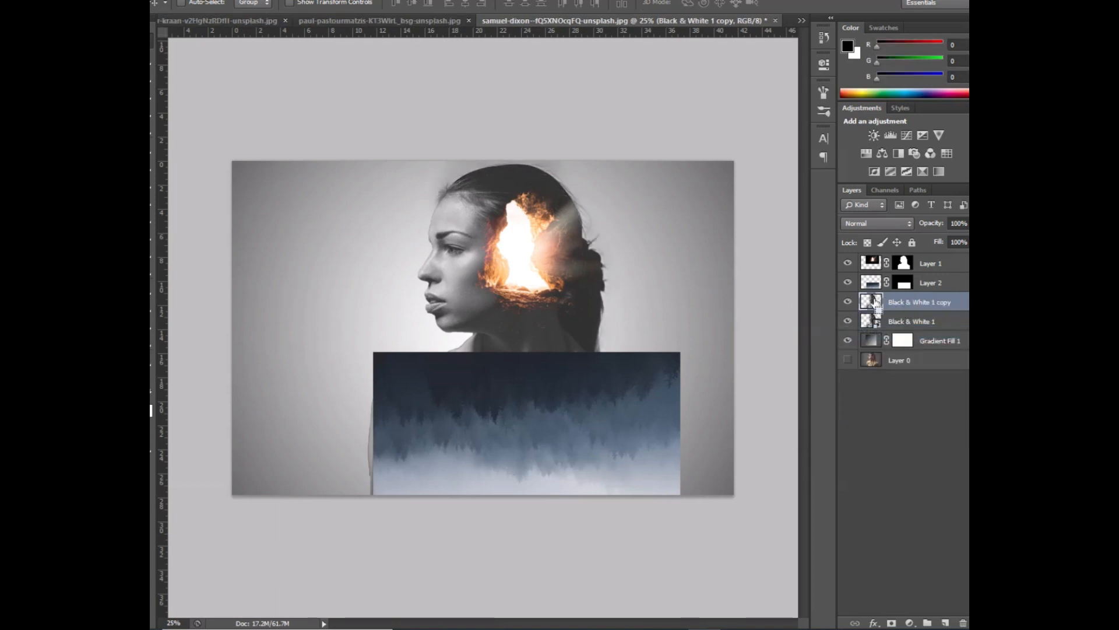
left_click(891, 622)
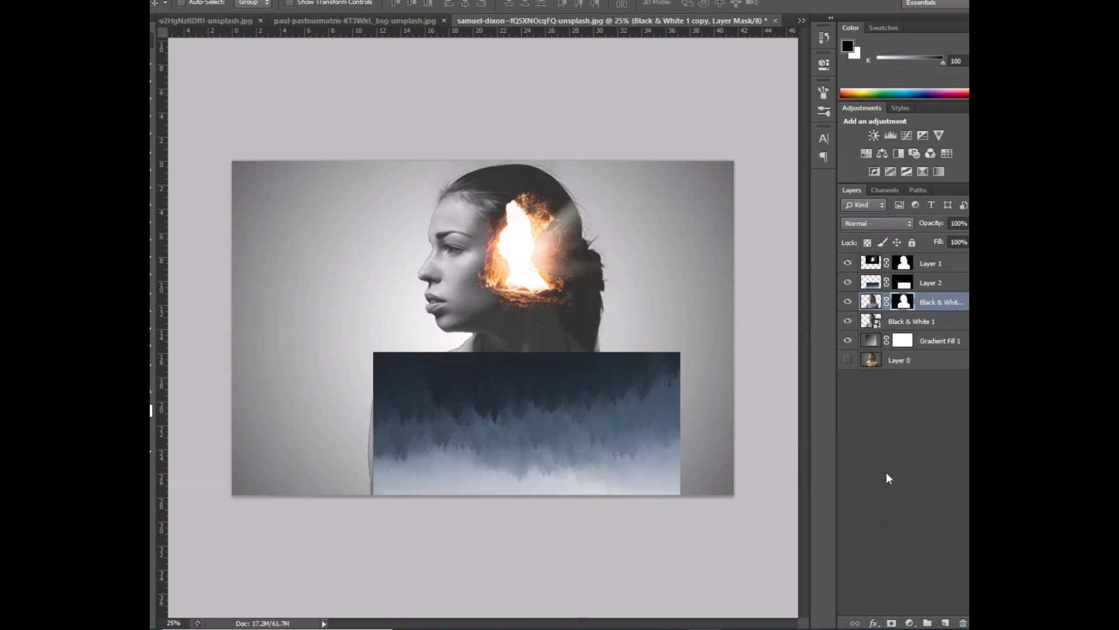
left_click(910, 325)
Step: Delete the forest layer's mask and add a new one from the forest layer's own outline
left_click(880, 283)
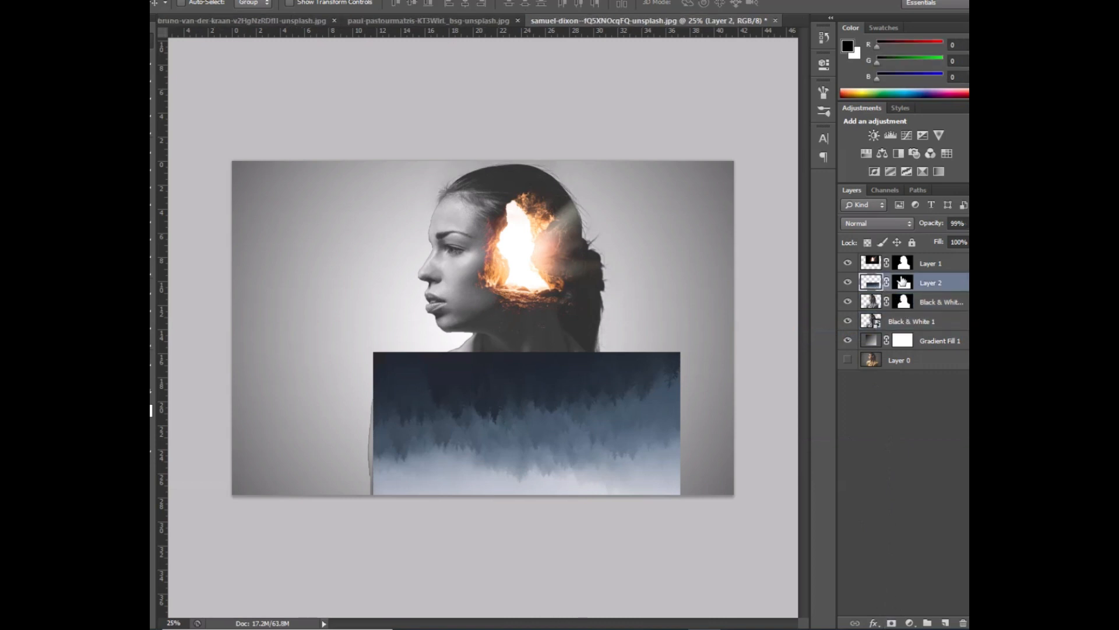
right_click(903, 282)
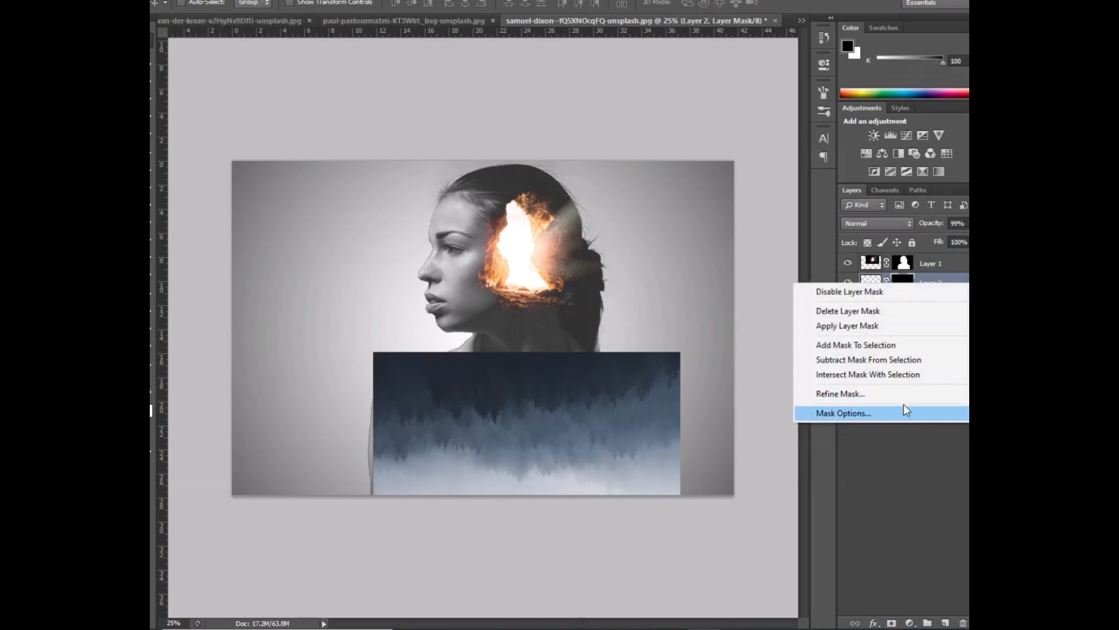
left_click(904, 318)
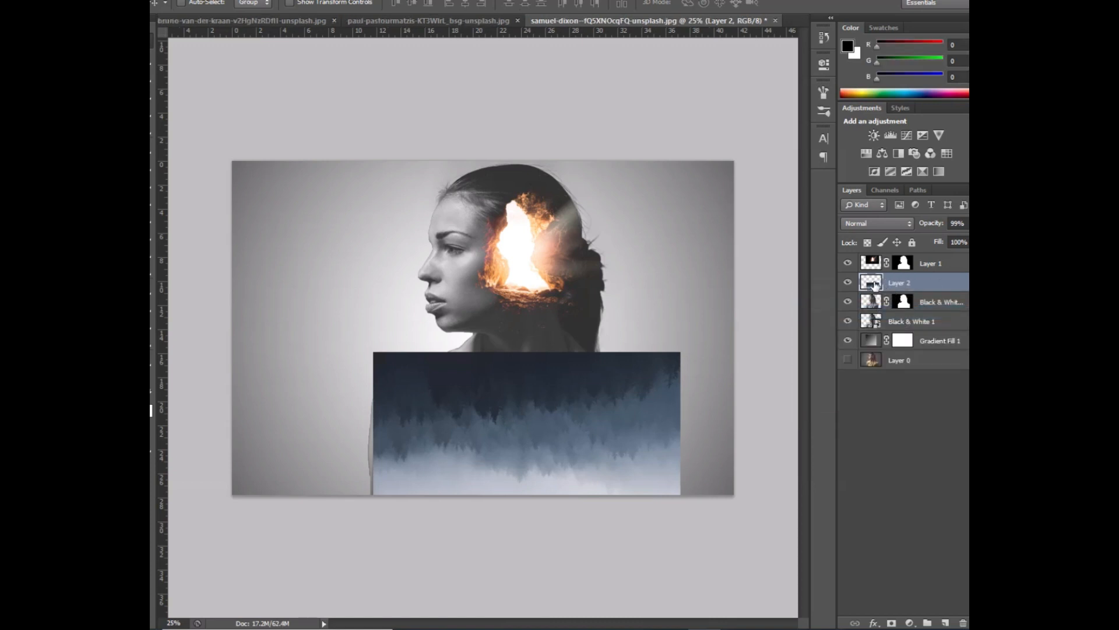
left_click(876, 286, "ctrl")
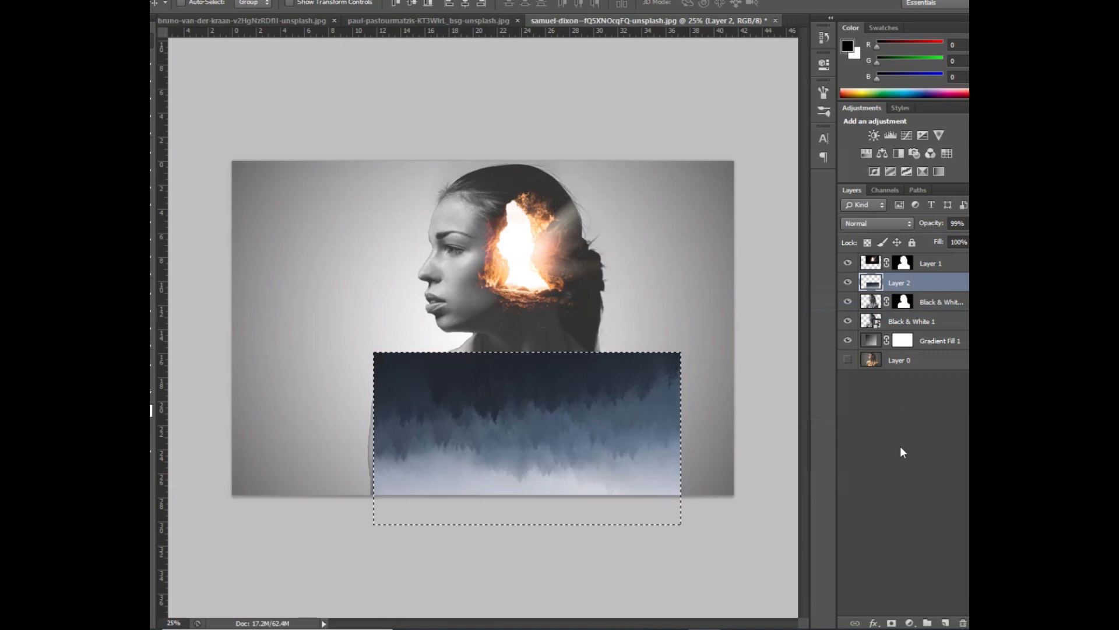
left_click(892, 623)
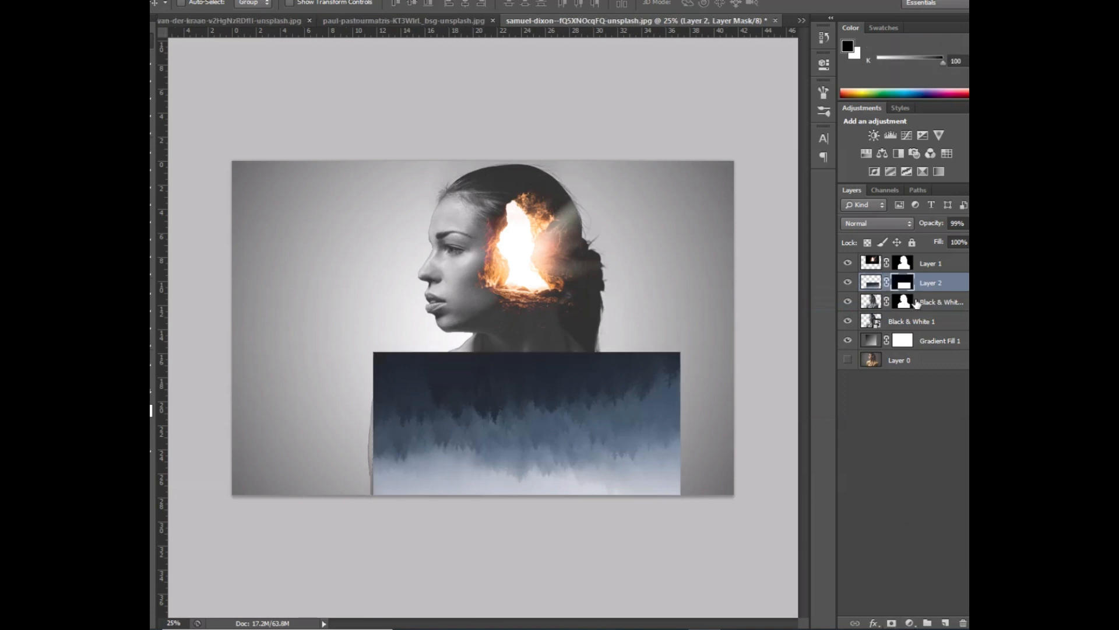
Step: Load the portrait copy's outline as a selection, clip the forest layer to that copy, and deselect
left_click(920, 307)
left_click(873, 300, "ctrl")
left_click(932, 287)
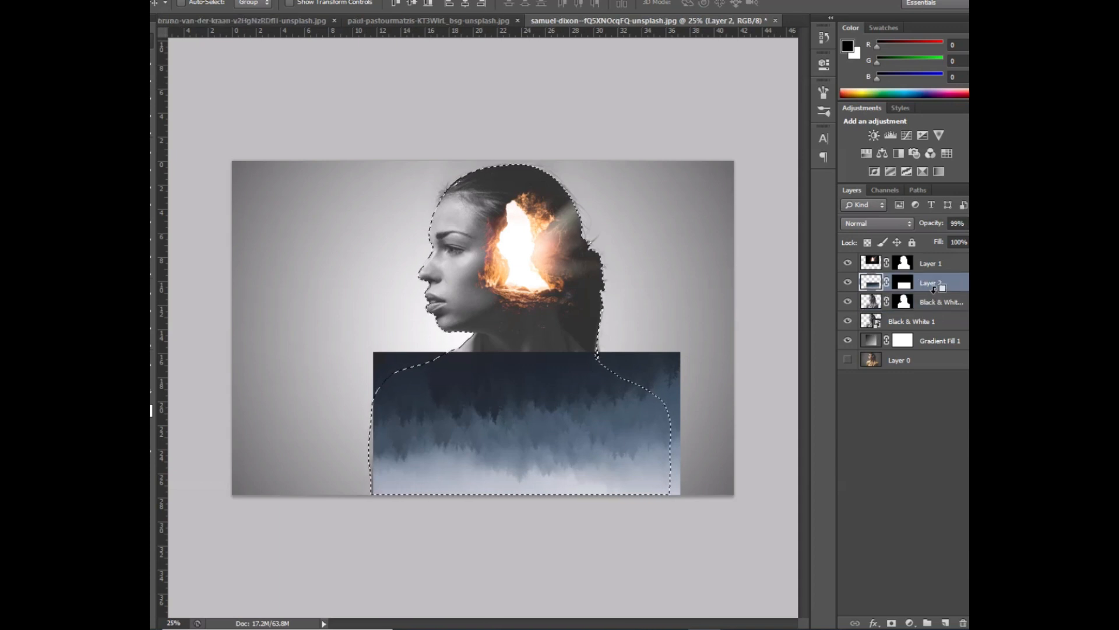
left_click(934, 289, "alt")
key("ctrl+d")
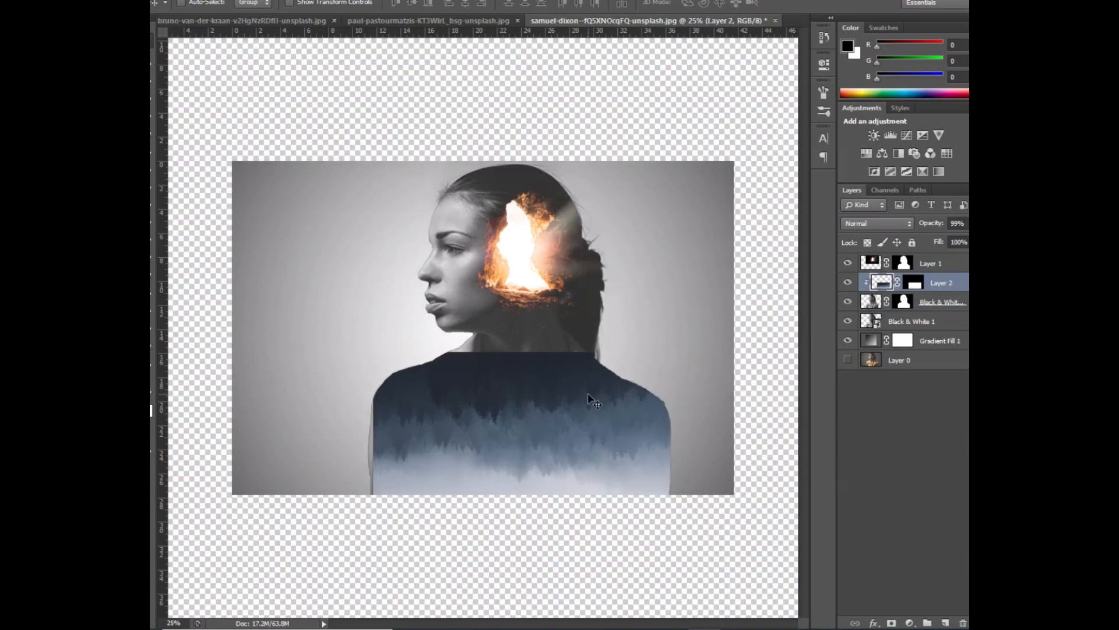
Step: Set the clipped forest layer's blend mode to Luminosity
key("ctrl+plus")
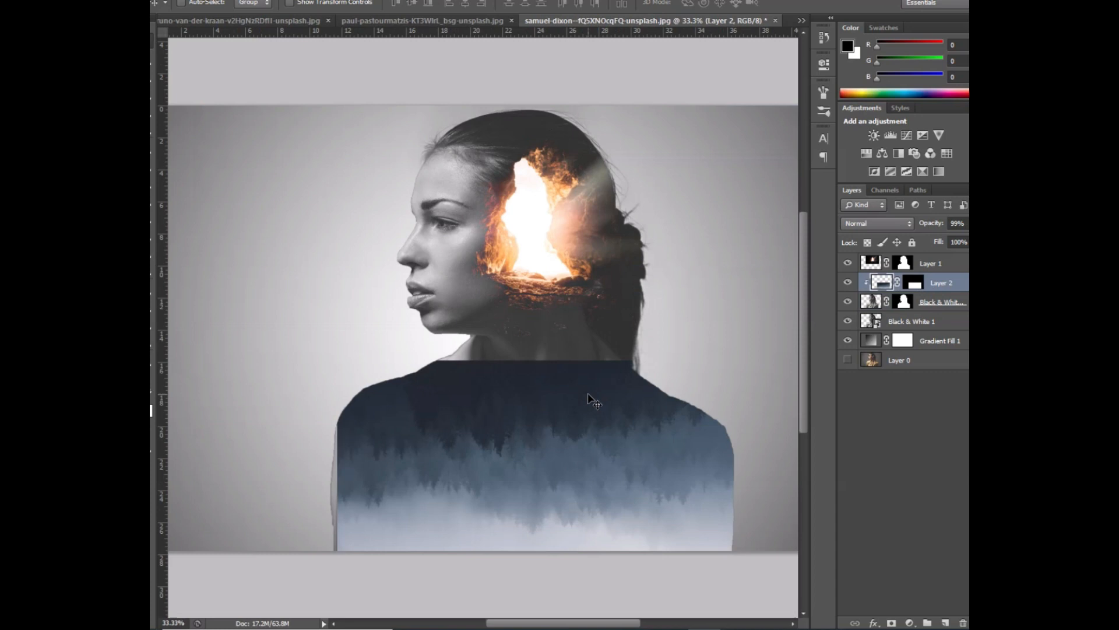
key("ctrl+plus")
left_click_drag(526, 531, 562, 437)
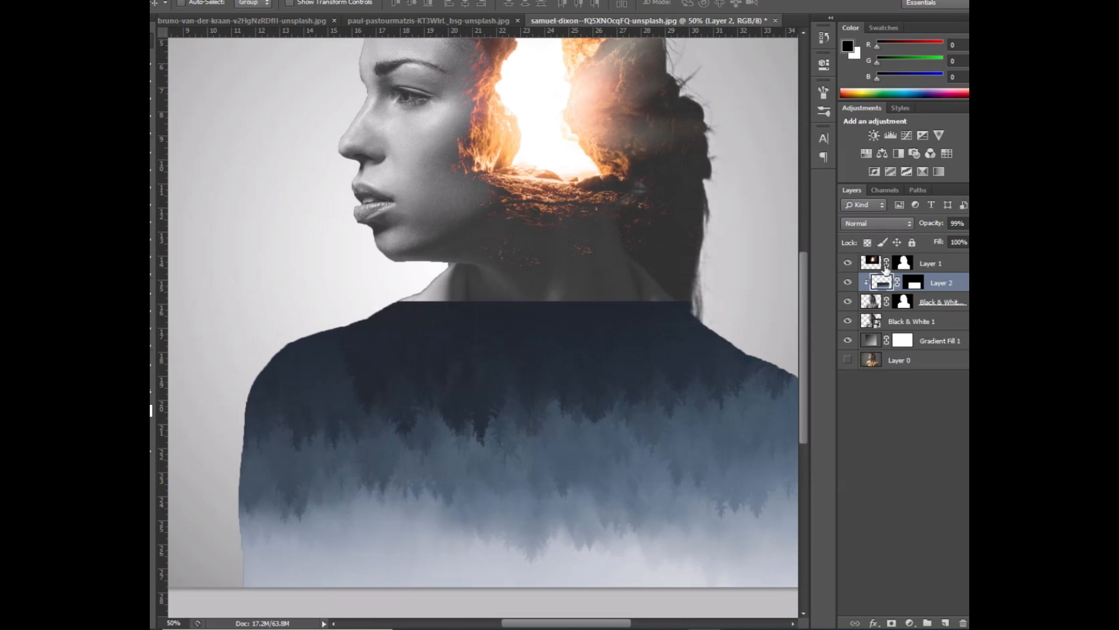
left_click(891, 223)
left_click(863, 568)
left_click_drag(614, 372, 583, 377)
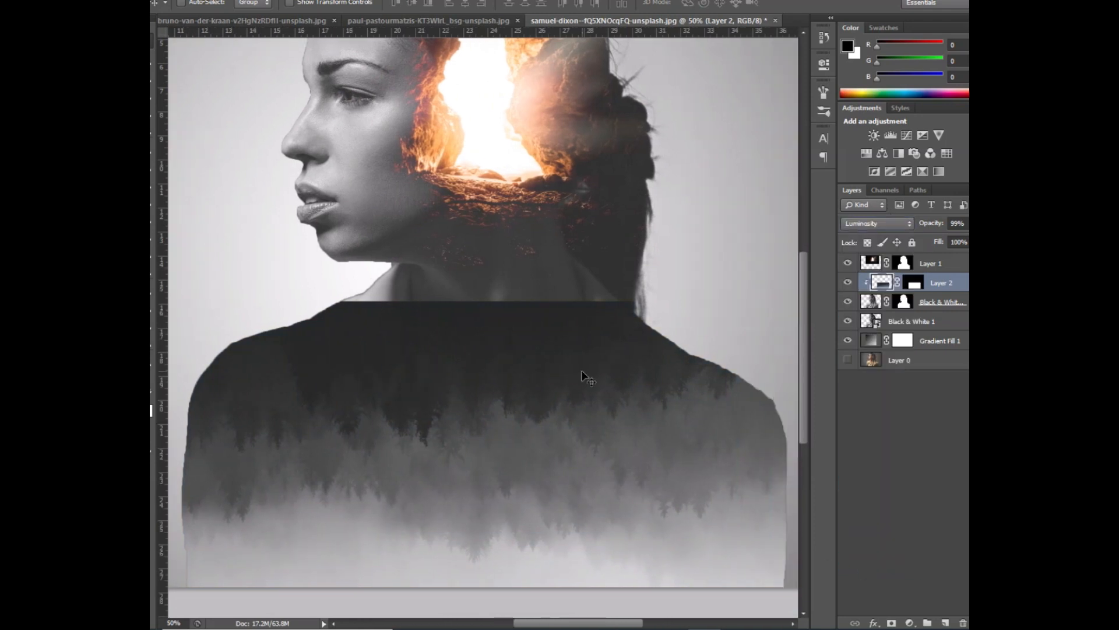
key("ctrl+minus")
key("ctrl+minus")
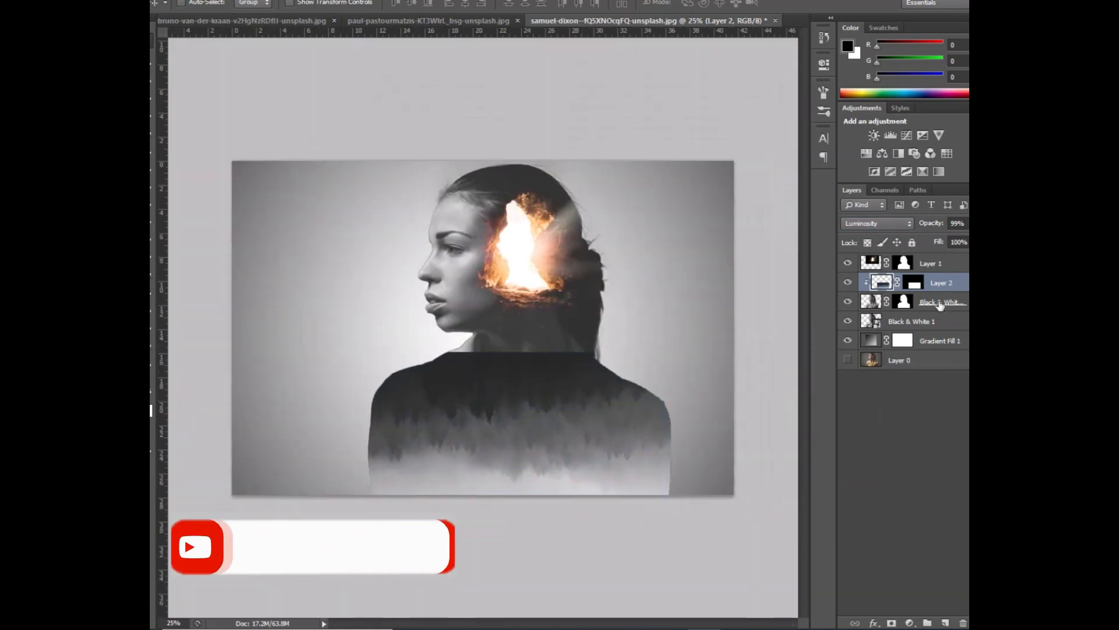
Step: Target the forest layer's mask and set up a black brush at 43% opacity
left_click(918, 284)
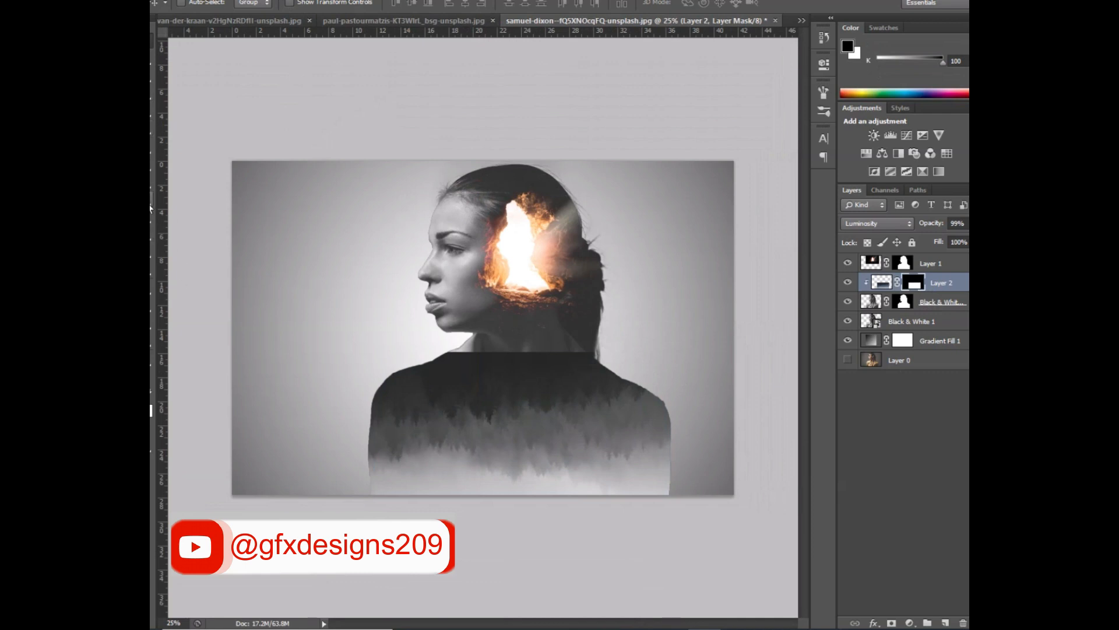
key("b")
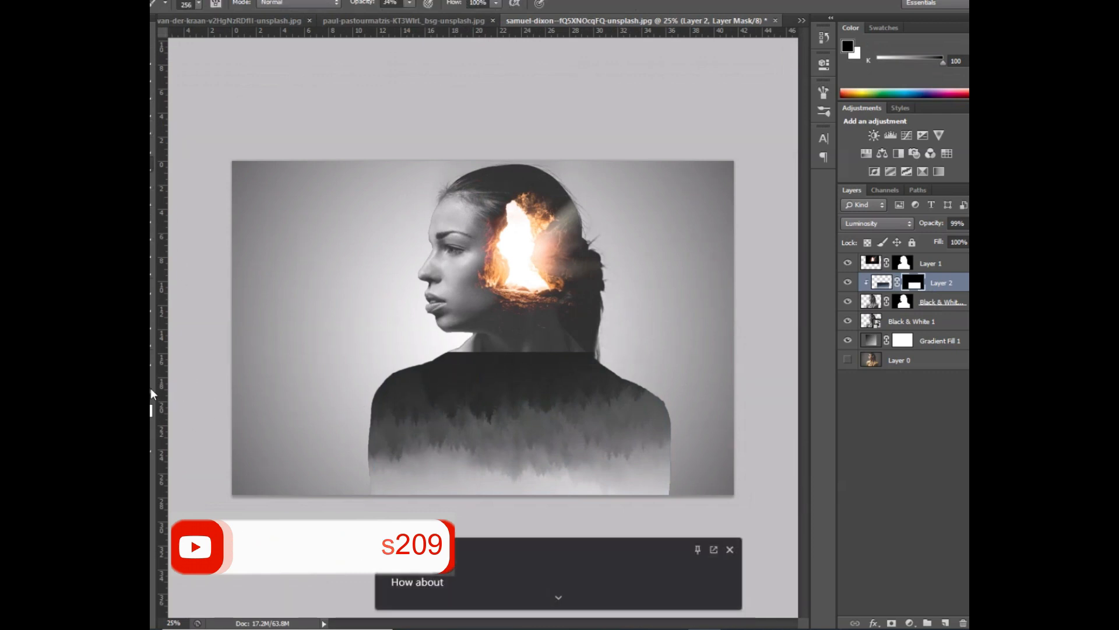
left_click(730, 549)
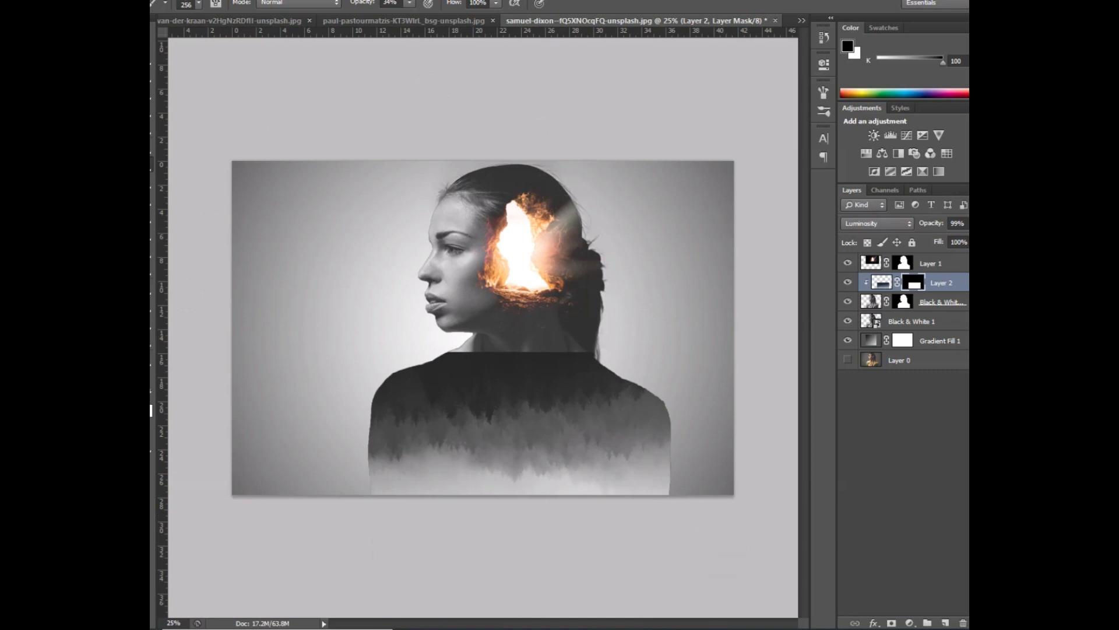
left_click(144, 403)
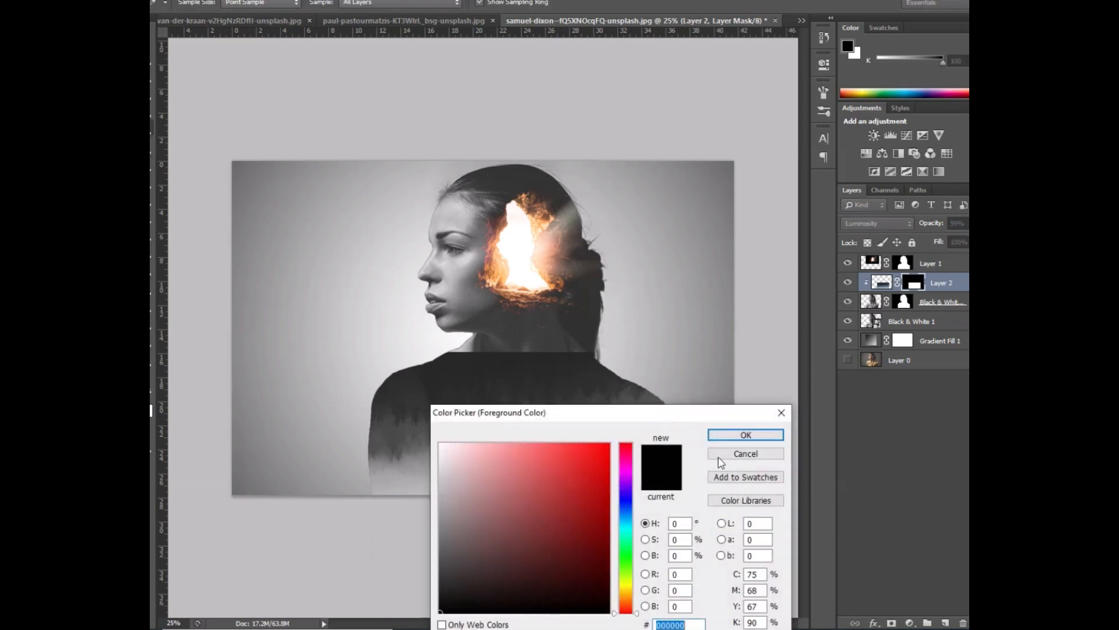
left_click(748, 438)
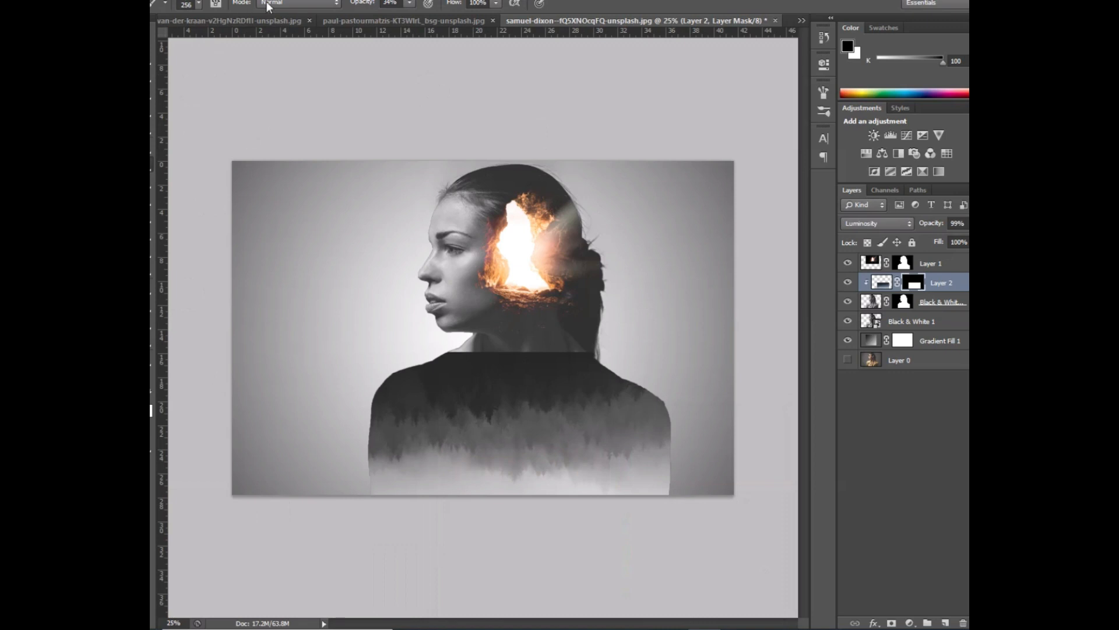
left_click(415, 6)
Step: Try to paint the forest away over the woman's shoulder and collar on its mask, and undo the strokes
mouse_move(400, 382)
left_mouse_down()
mouse_move(375, 428)
mouse_move(387, 379)
left_mouse_up()
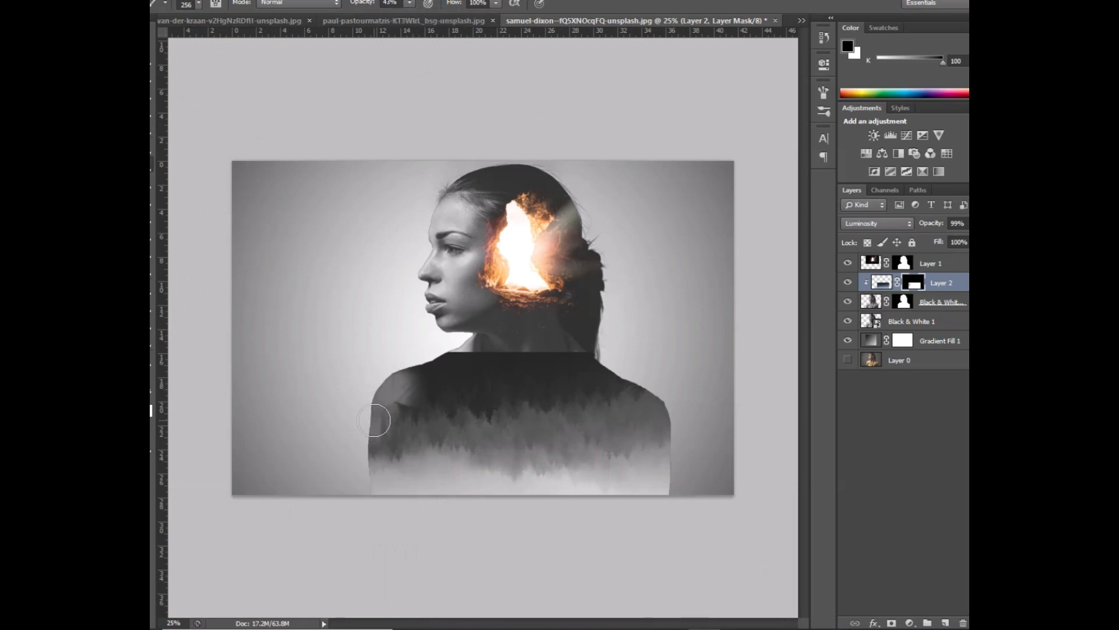
key("ctrl+plus")
mouse_move(368, 378)
left_mouse_down()
mouse_move(345, 406)
mouse_move(368, 360)
mouse_move(424, 338)
mouse_move(366, 379)
mouse_move(388, 344)
mouse_move(355, 409)
mouse_move(446, 335)
mouse_move(426, 371)
mouse_move(494, 358)
mouse_move(400, 378)
mouse_move(528, 366)
mouse_move(366, 401)
left_mouse_up()
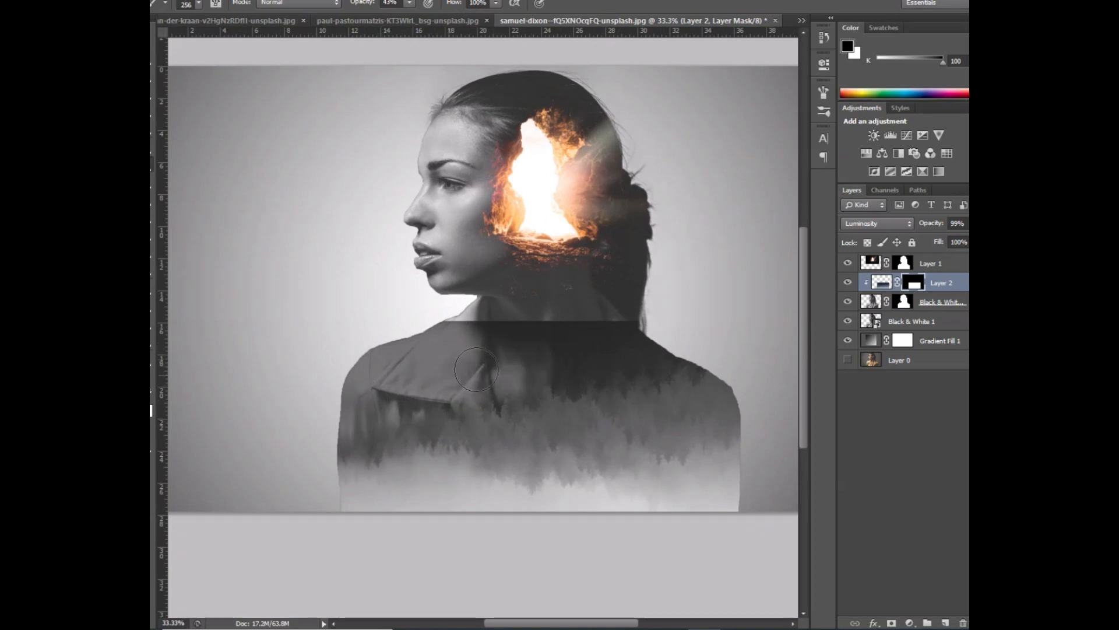
key("ctrl+z")
Step: Set the brush flow to 68% and paint black on the forest layer's mask to reveal the woman's shoulders, collar and neck
left_click(494, 5)
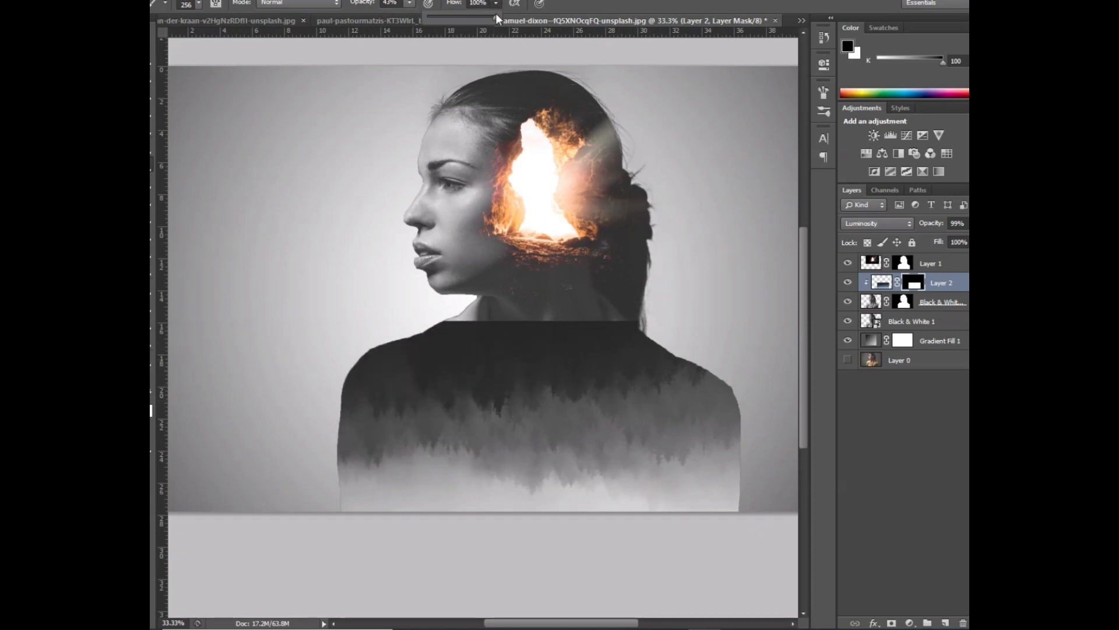
left_click(422, 372)
mouse_move(333, 411)
left_mouse_down()
mouse_move(364, 342)
mouse_move(390, 372)
mouse_move(420, 327)
mouse_move(436, 331)
mouse_move(428, 368)
mouse_move(479, 310)
left_mouse_up()
mouse_move(446, 357)
left_mouse_down()
mouse_move(410, 383)
mouse_move(378, 383)
mouse_move(463, 334)
mouse_move(473, 371)
mouse_move(510, 324)
mouse_move(502, 381)
mouse_move(545, 326)
mouse_move(542, 383)
mouse_move(585, 334)
mouse_move(582, 364)
mouse_move(633, 338)
mouse_move(623, 376)
mouse_move(660, 330)
mouse_move(648, 365)
mouse_move(677, 338)
left_mouse_up()
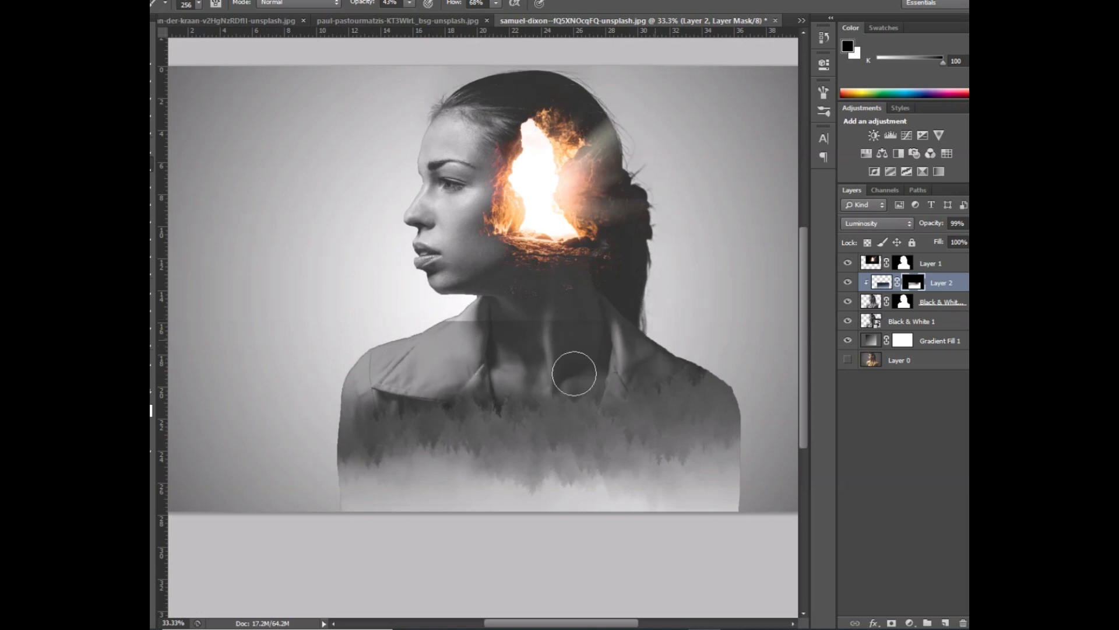
mouse_move(574, 373)
left_mouse_down()
mouse_move(435, 399)
mouse_move(341, 397)
left_mouse_up()
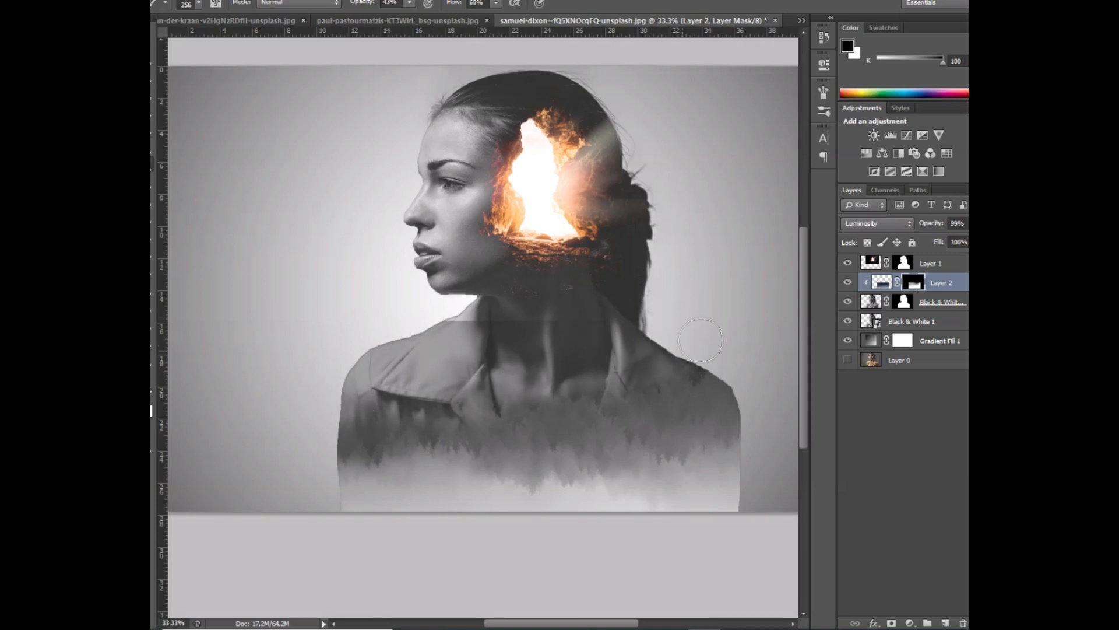
mouse_move(689, 330)
left_mouse_down()
mouse_move(373, 332)
mouse_move(597, 317)
mouse_move(389, 339)
mouse_move(622, 329)
left_mouse_up()
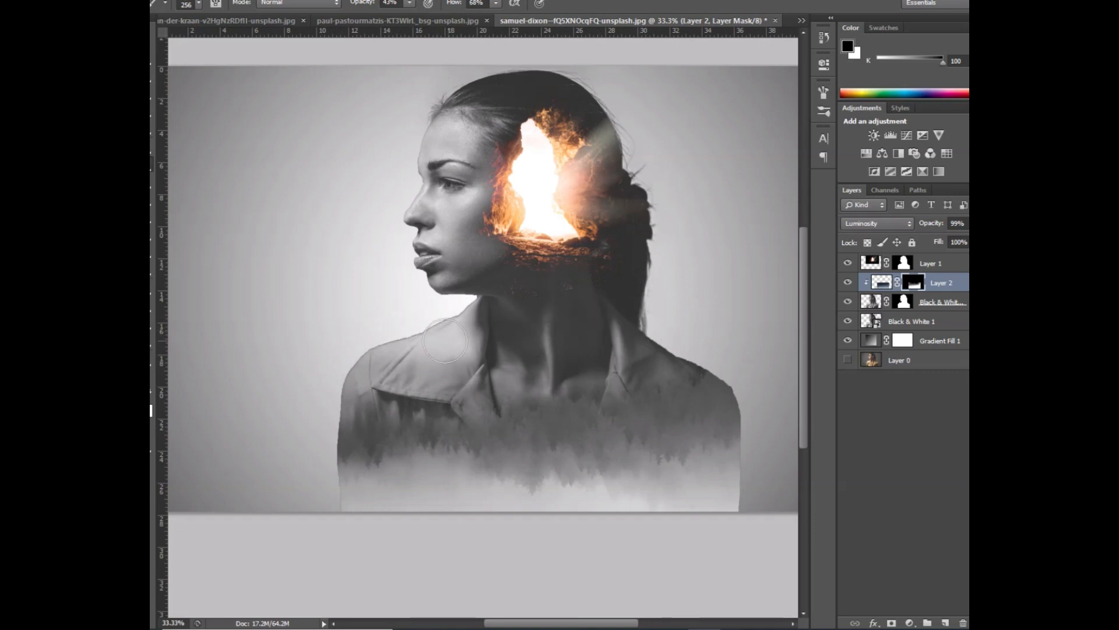
mouse_move(574, 352)
left_mouse_down()
mouse_move(529, 389)
mouse_move(410, 372)
mouse_move(446, 382)
left_mouse_up()
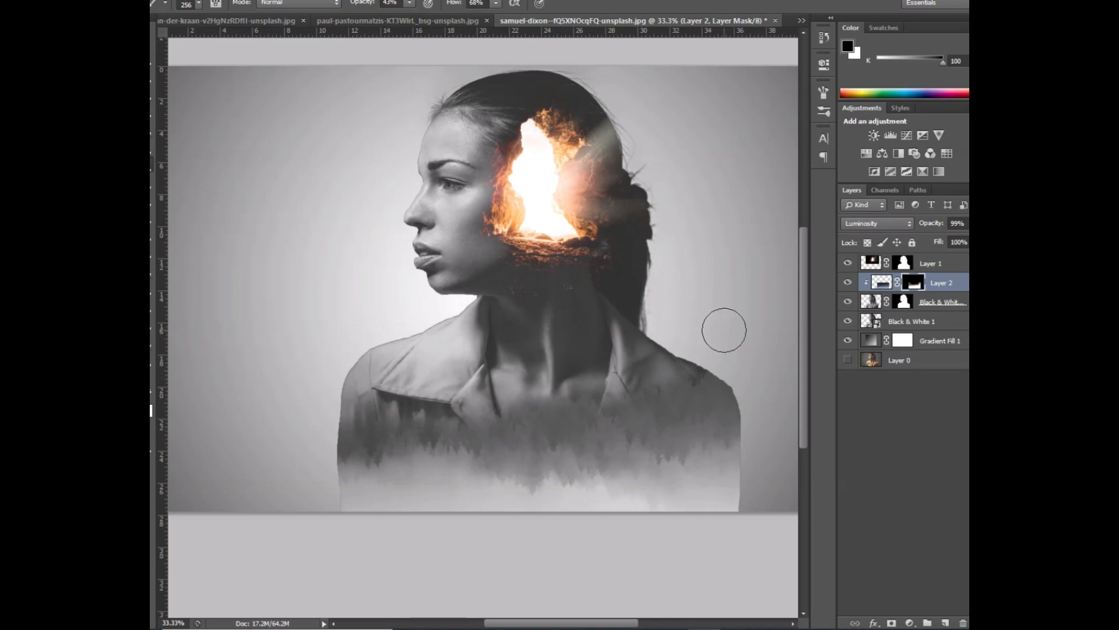
left_click_drag(698, 470, 682, 418)
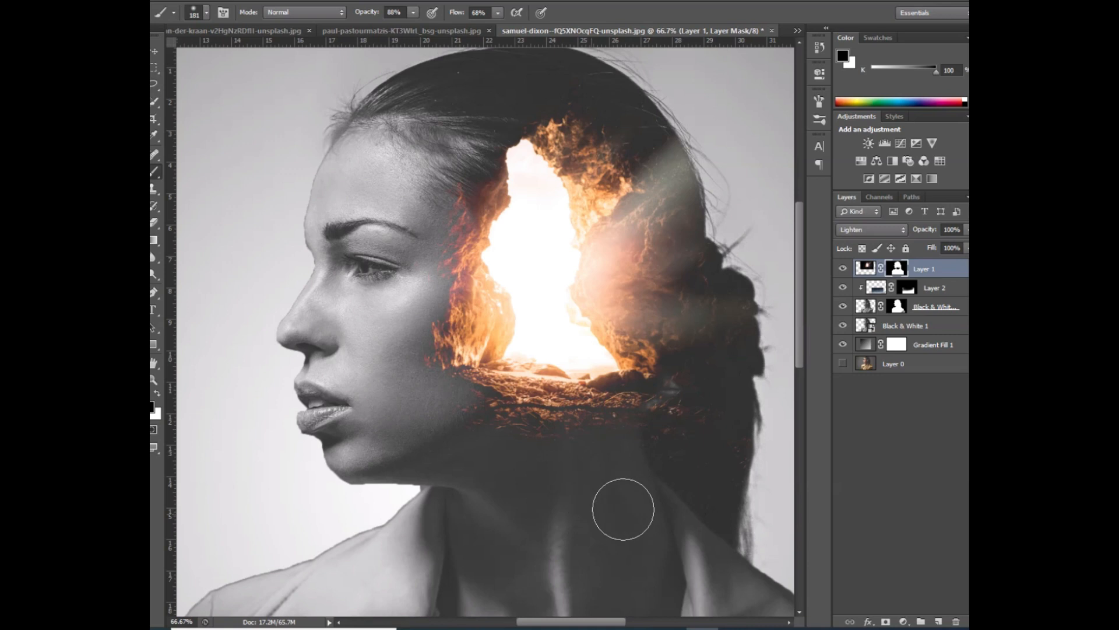
Step: Paint black on the cave layer's mask over the light streak at the back of the head, and switch the foreground color to white
left_click_drag(695, 172, 678, 150)
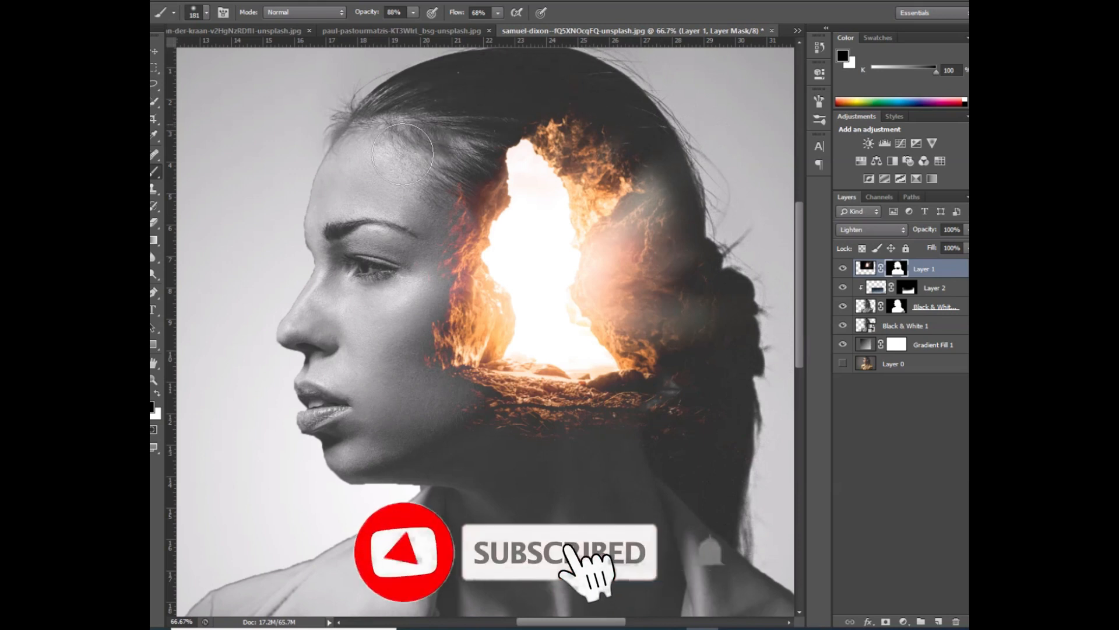
key("x")
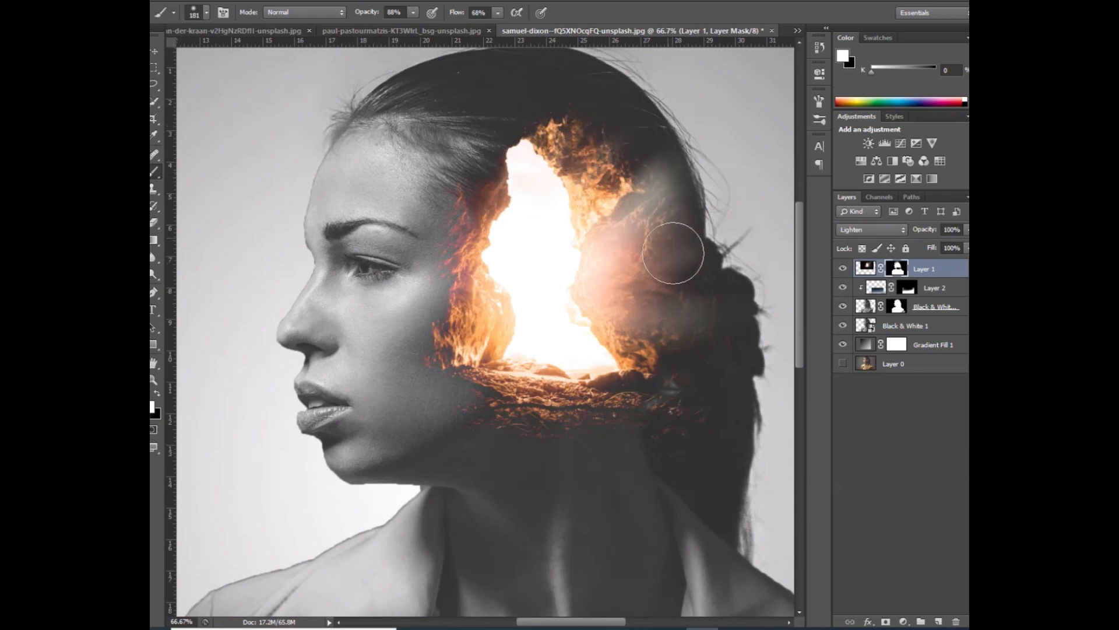
left_click_drag(667, 467, 585, 380)
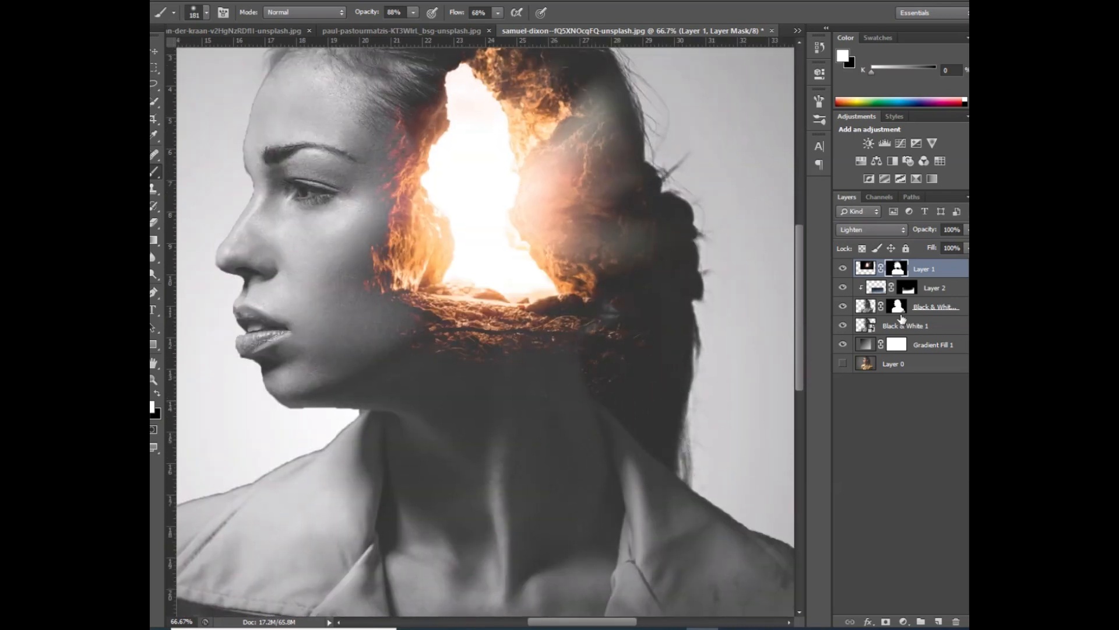
Step: Target the portrait copy's mask and examine the whole composite in full-screen mode at reduced zoom
left_click(896, 311)
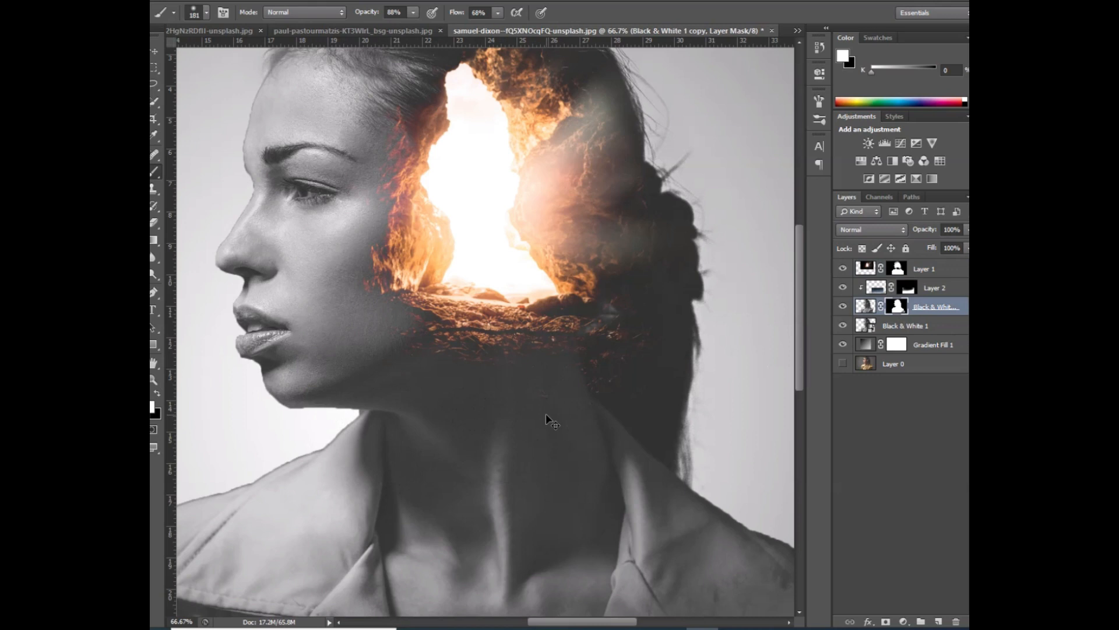
key("ctrl+minus")
key("ctrl+minus")
key("f")
key("f")
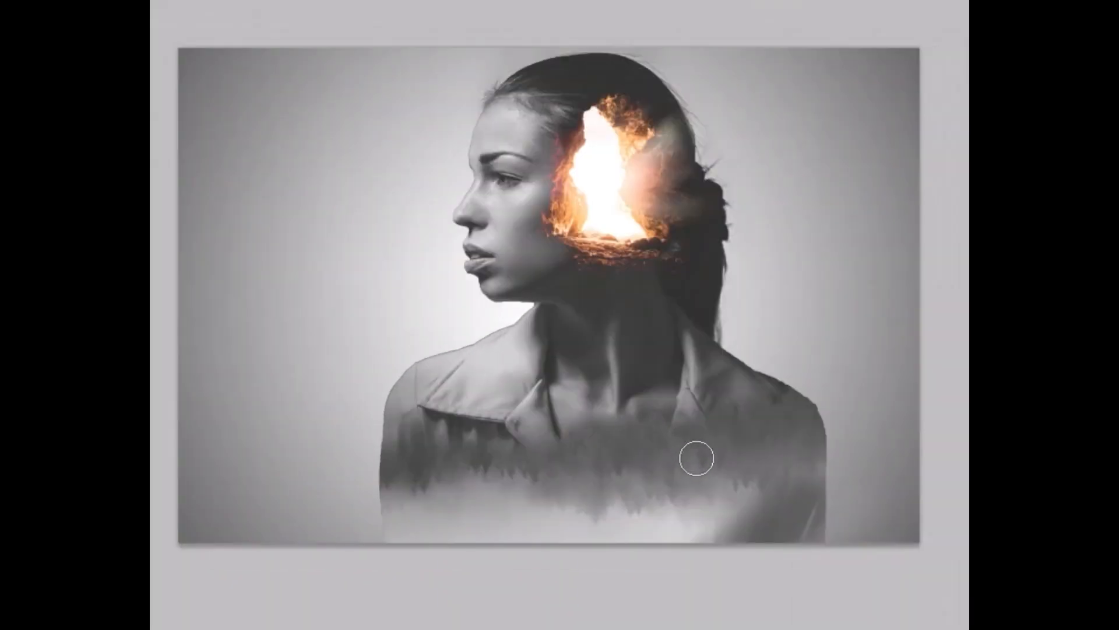
key("ctrl+minus")
key("ctrl+plus")
key("ctrl+minus")
key("b")
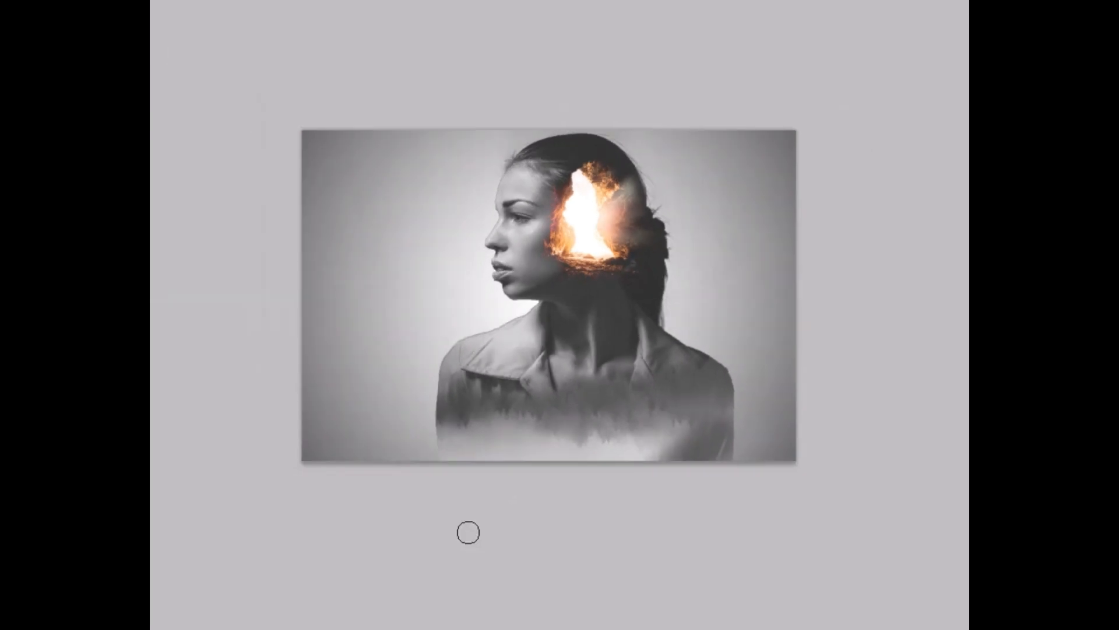